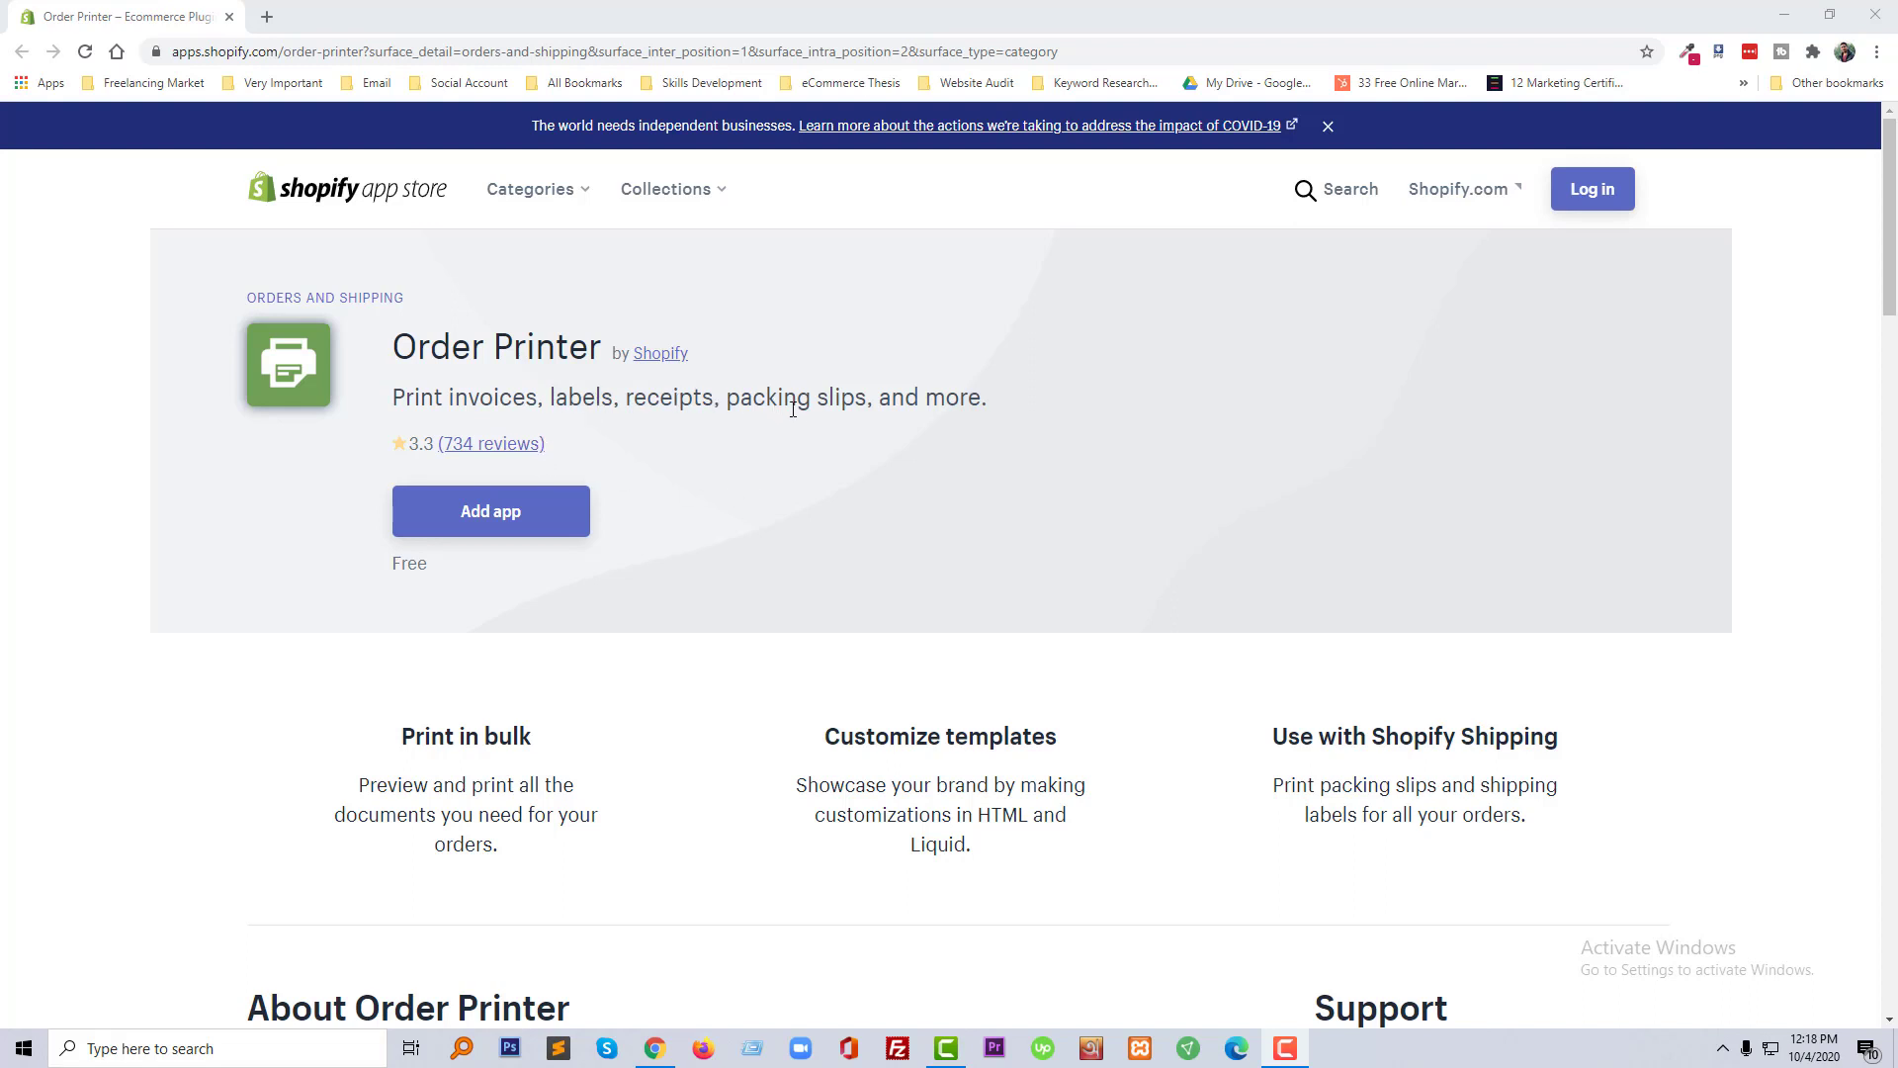
# Expand Order Printer's full app description on the listing page.
pyautogui.scroll(-2, 1047, 462)
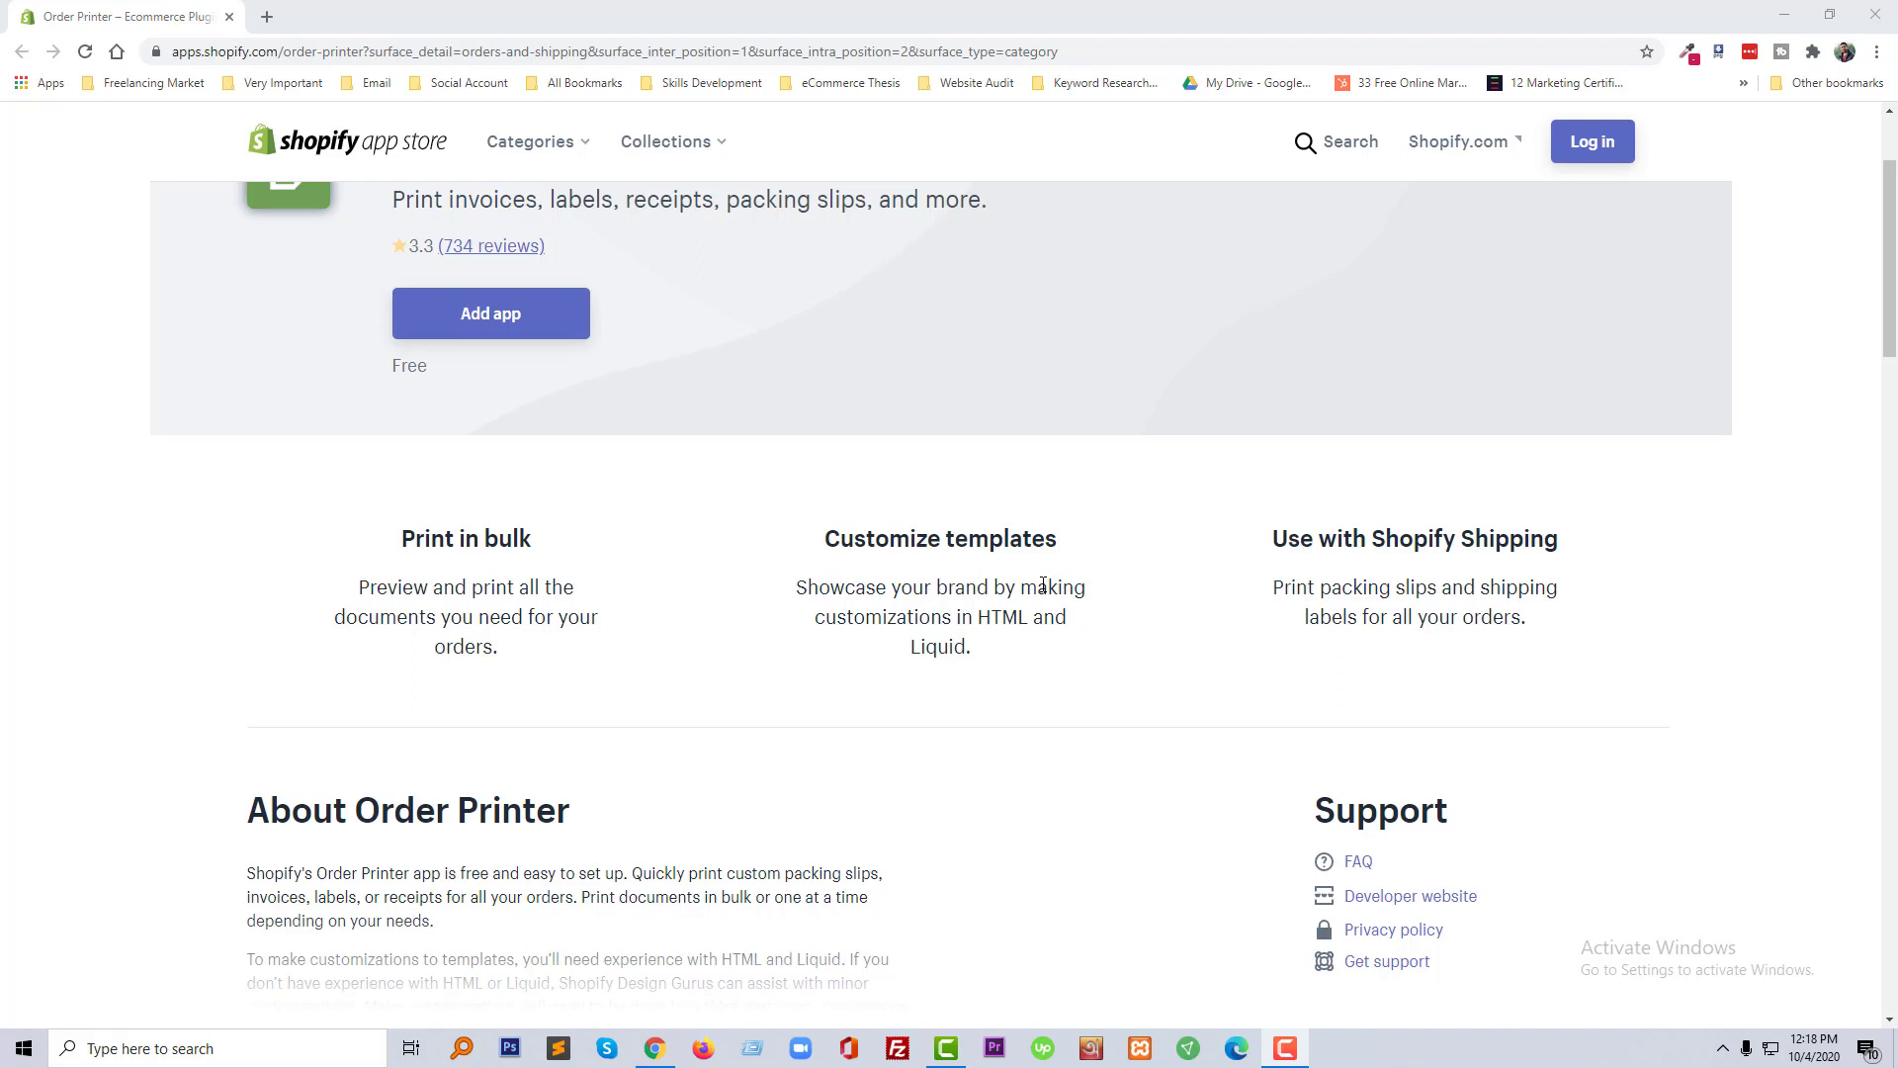
pyautogui.scroll(-5, 1043, 584)
pyautogui.click(390, 573)
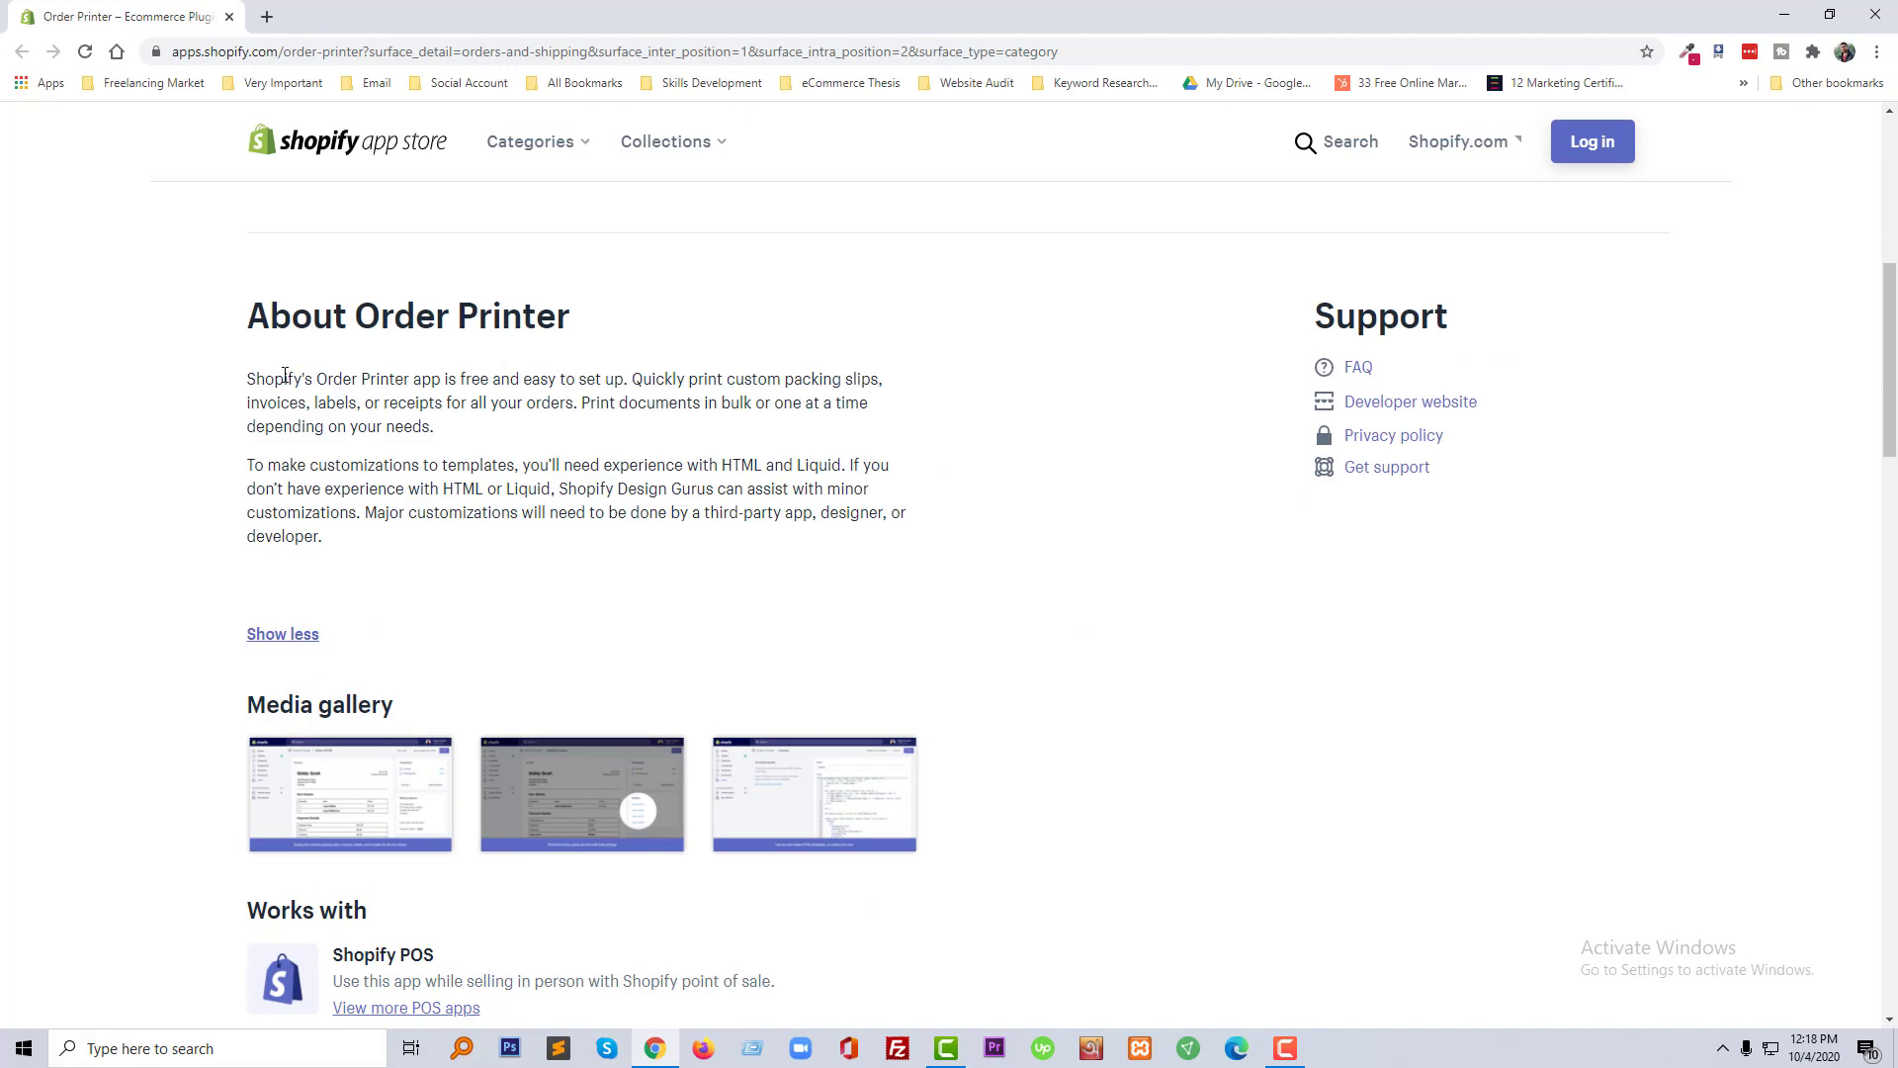
# Enlarge the first media gallery screenshot showing a sample Order Printer invoice.
pyautogui.scroll(-4, 653, 361)
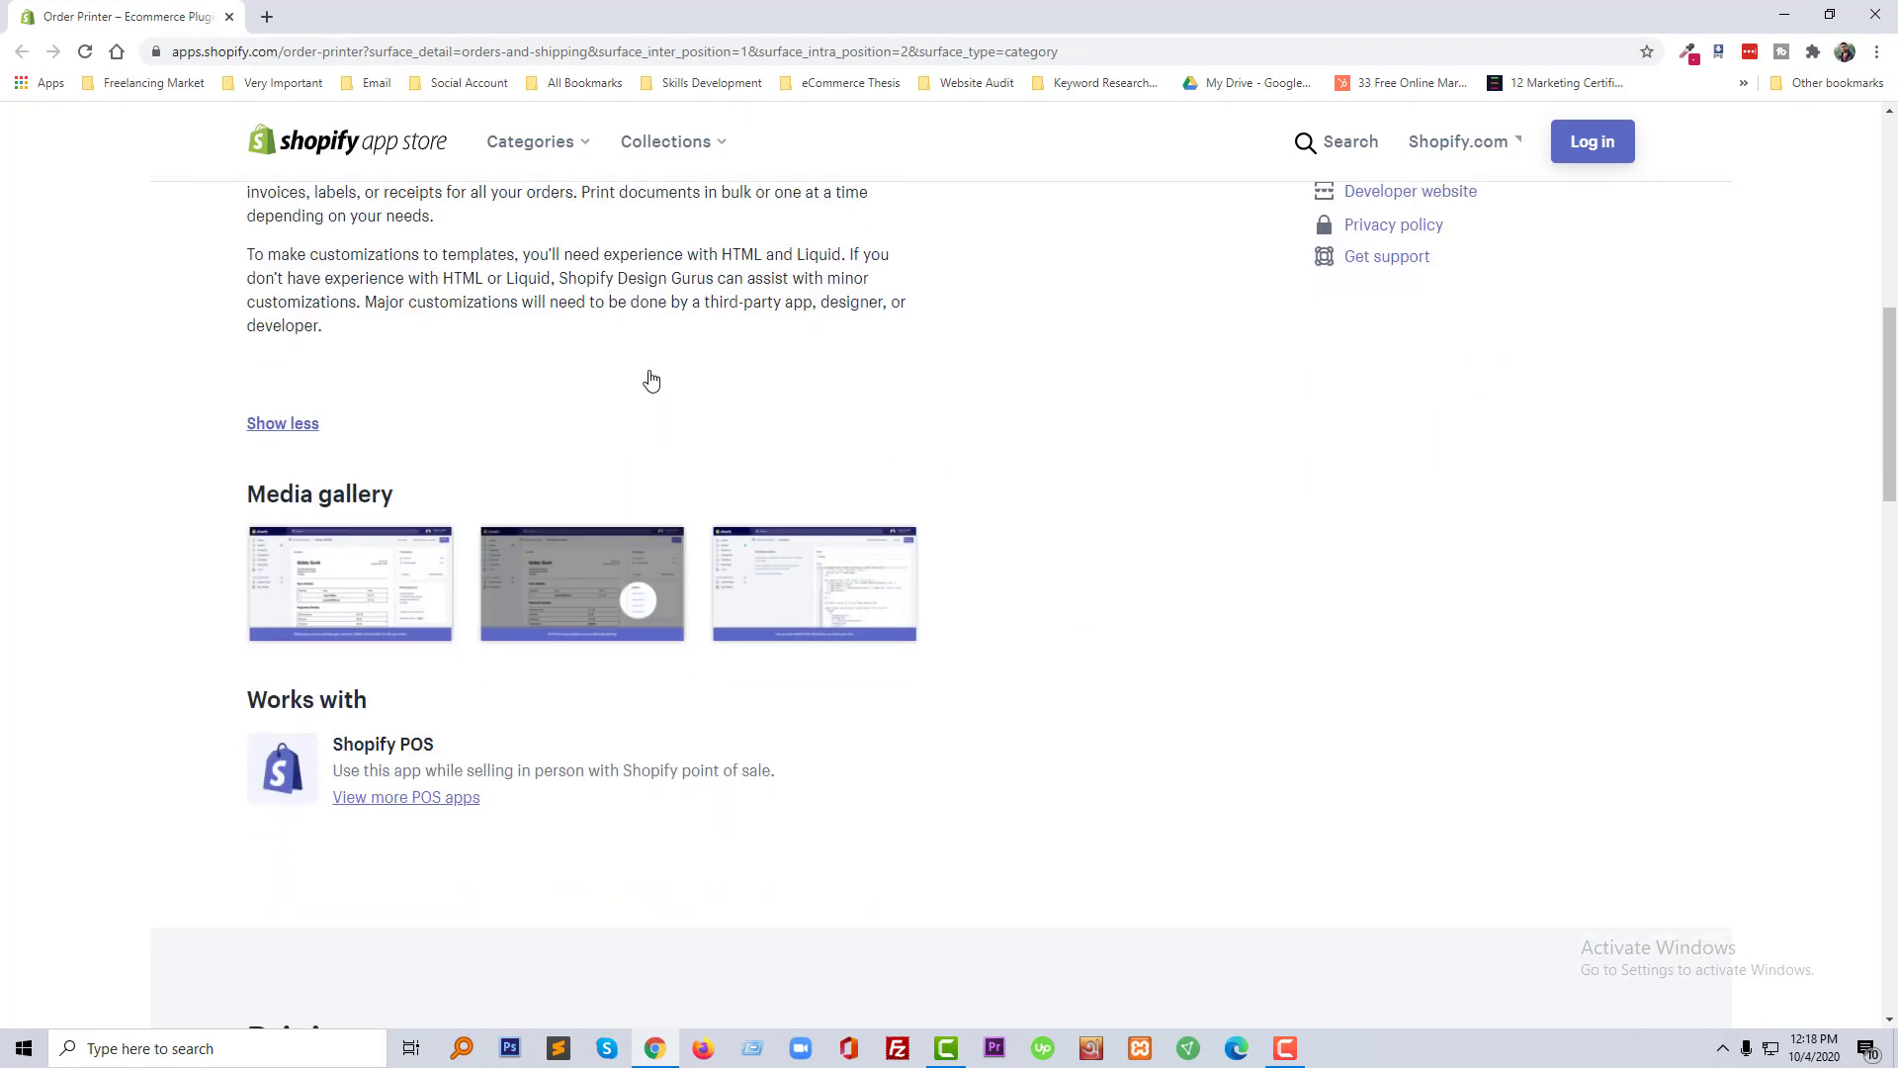
pyautogui.scroll(-3, 309, 623)
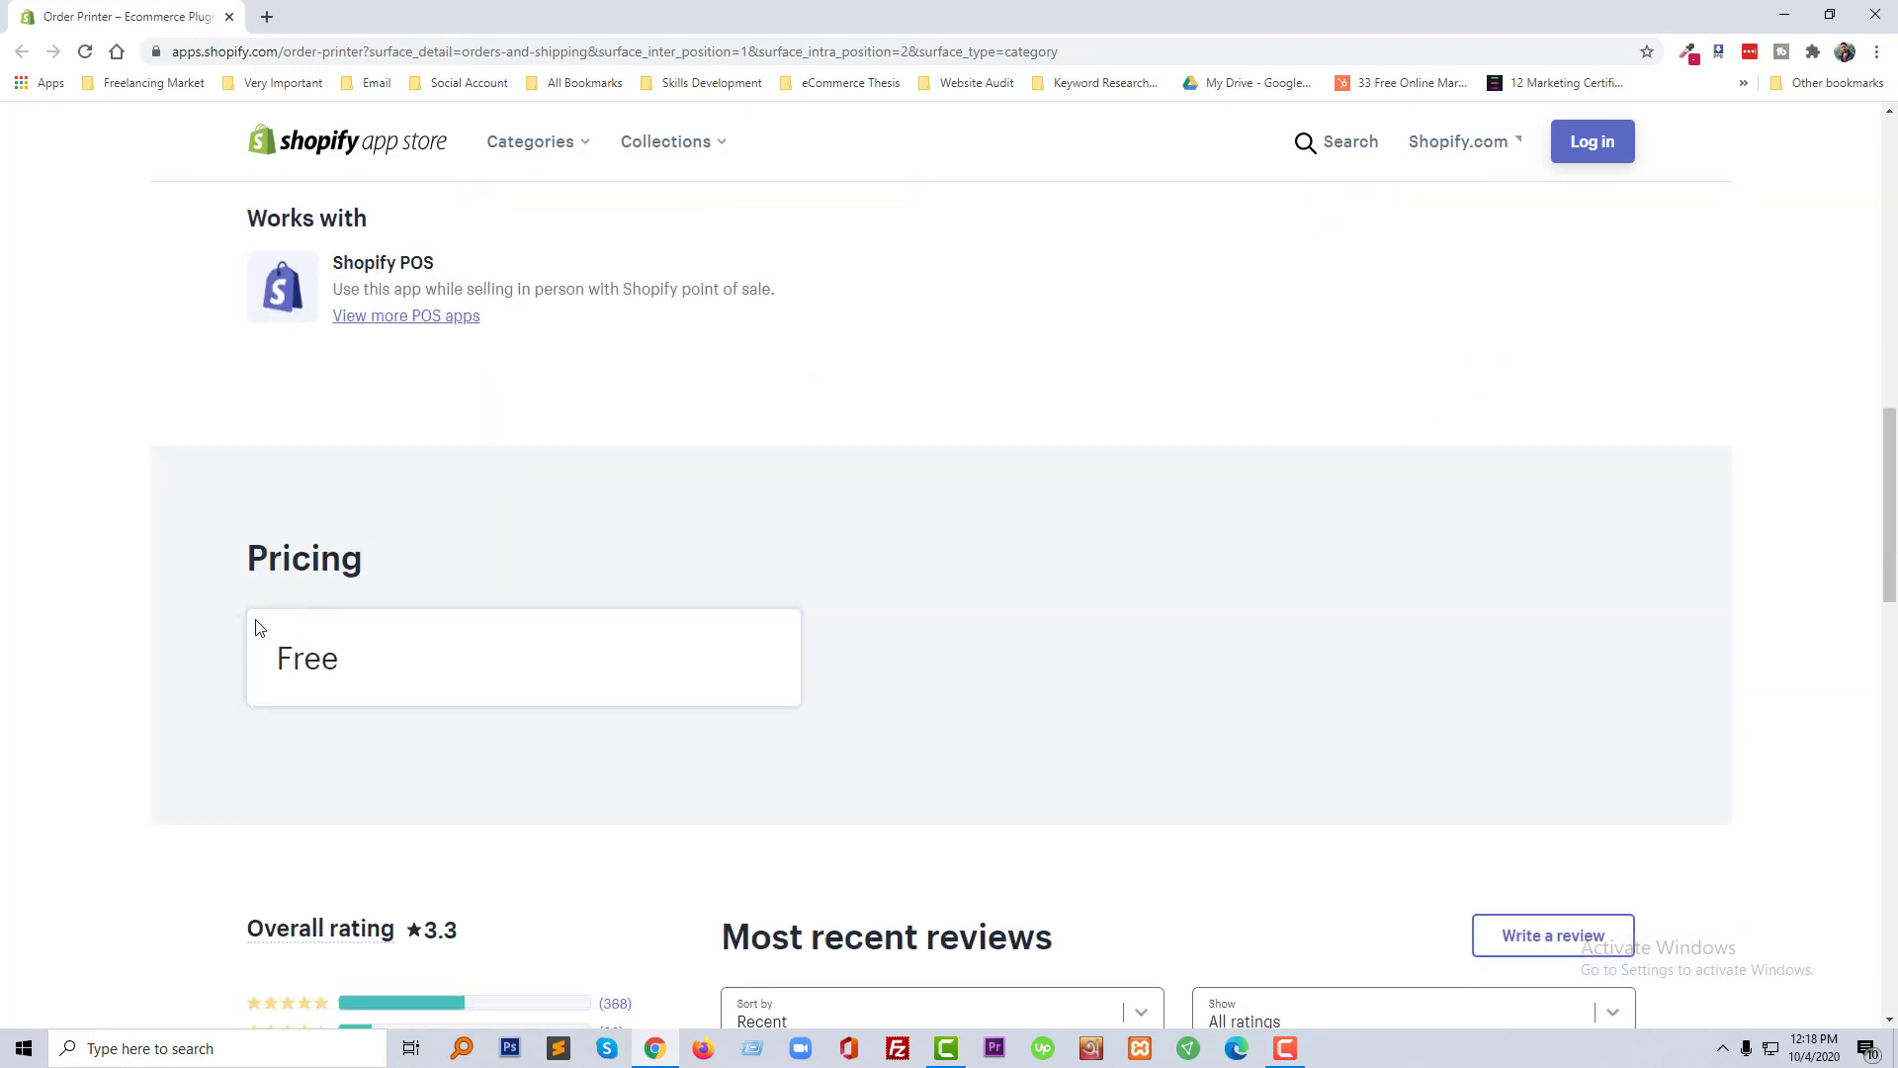
pyautogui.scroll(4, 613, 658)
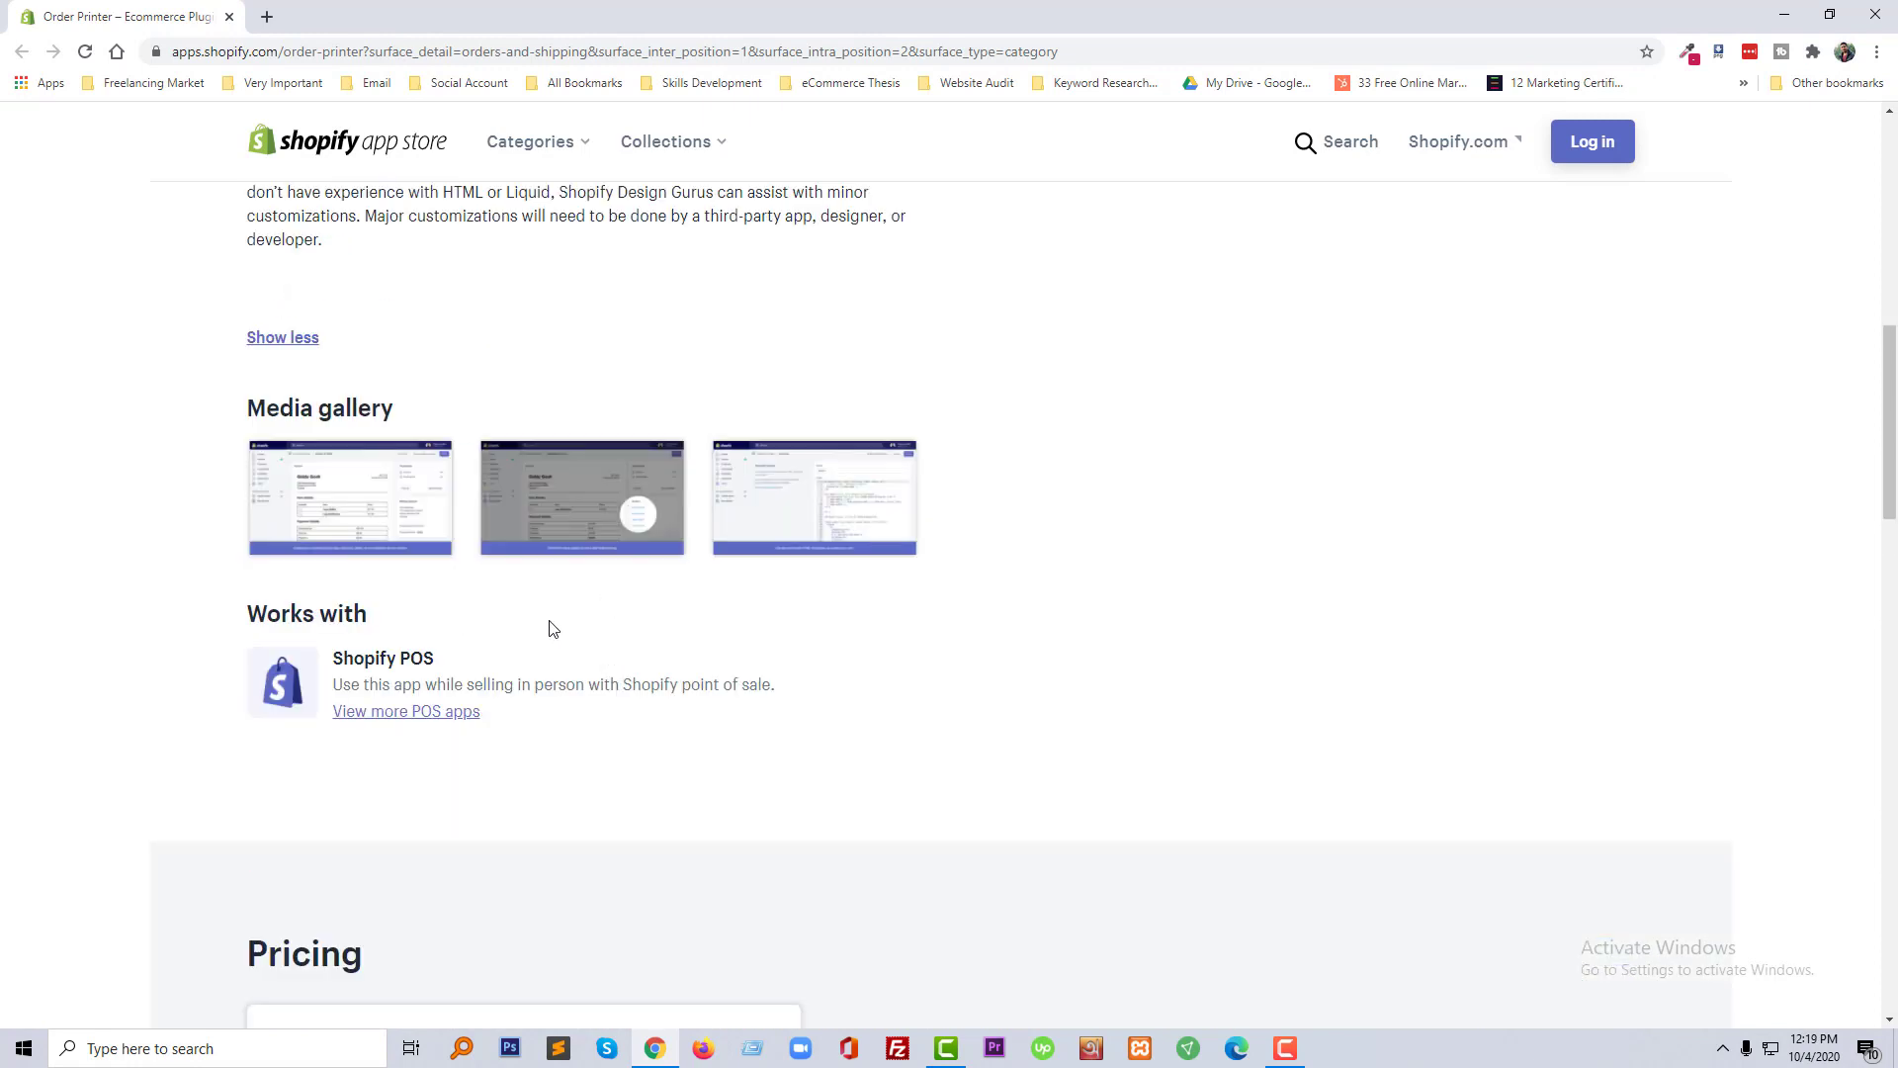
pyautogui.click(355, 505)
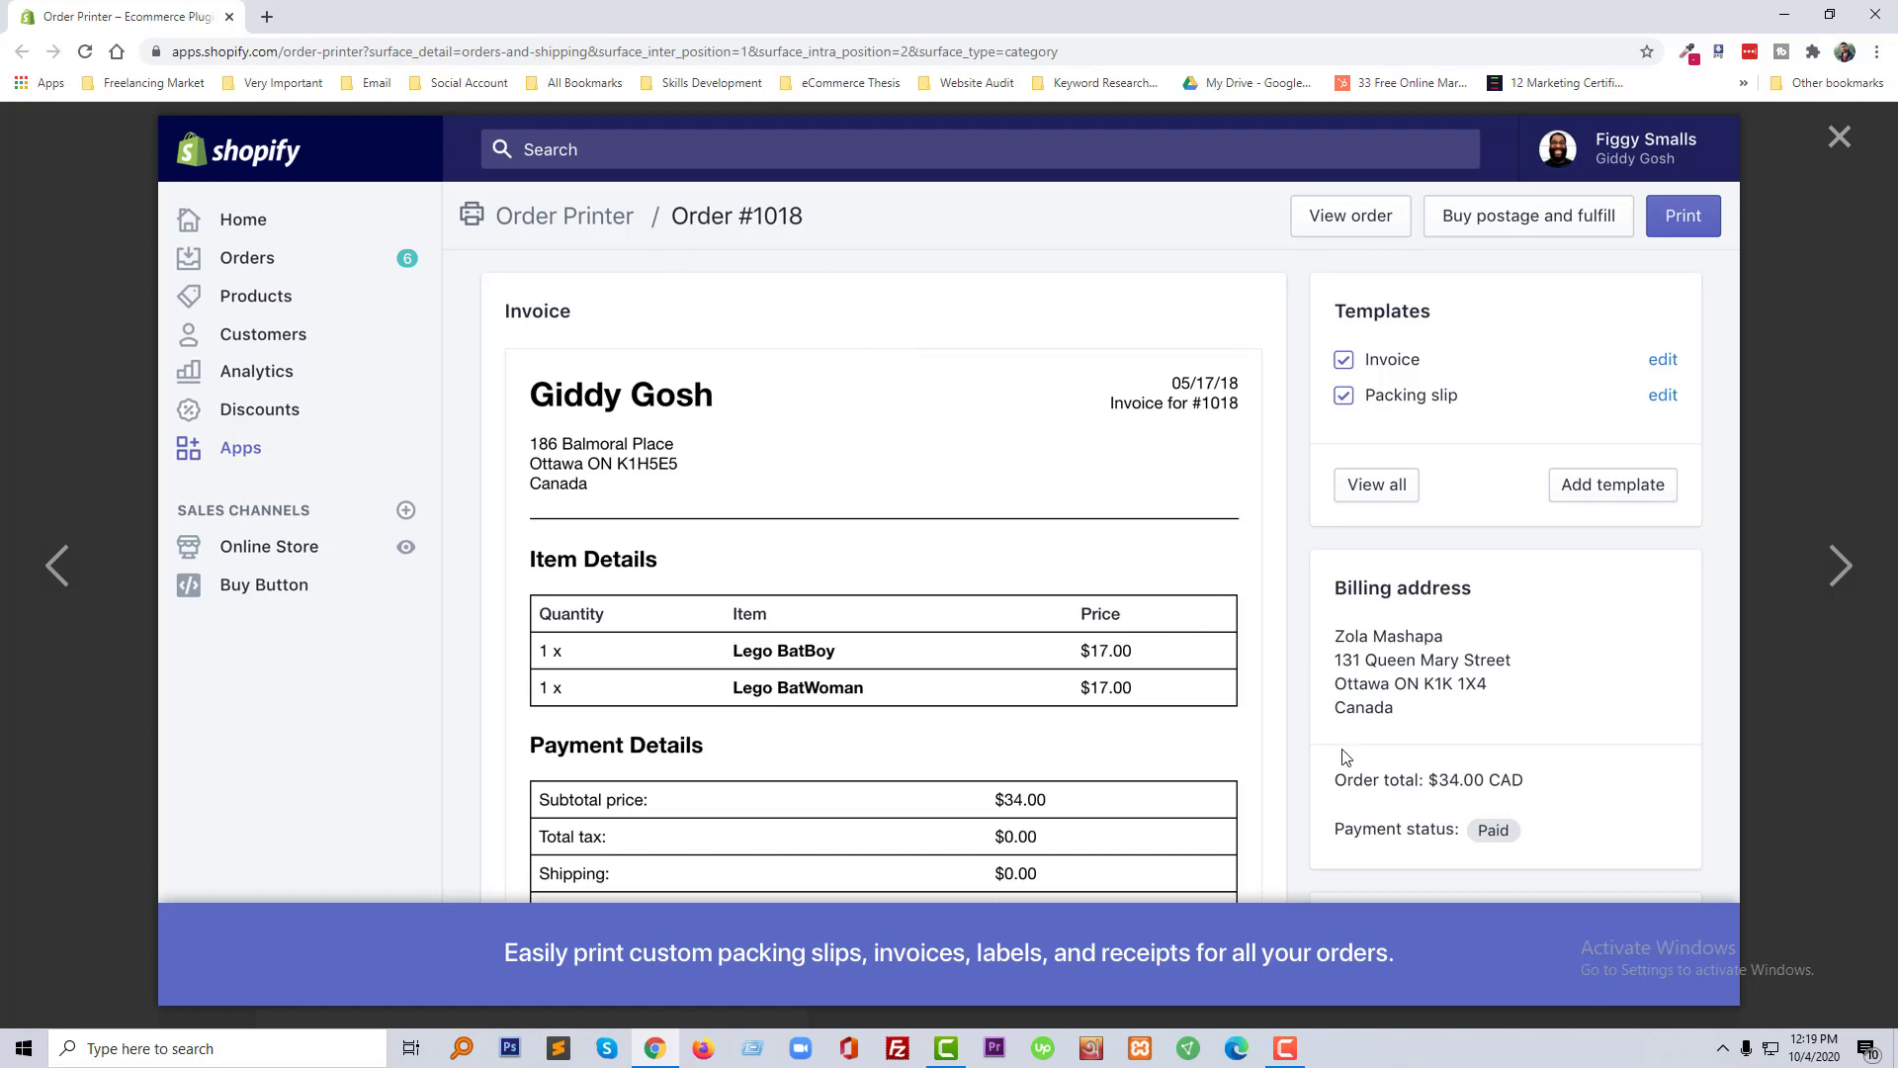
# View the bulk-printing and template-code screenshots, then close the viewer and return to the listing top.
pyautogui.click(1686, 512)
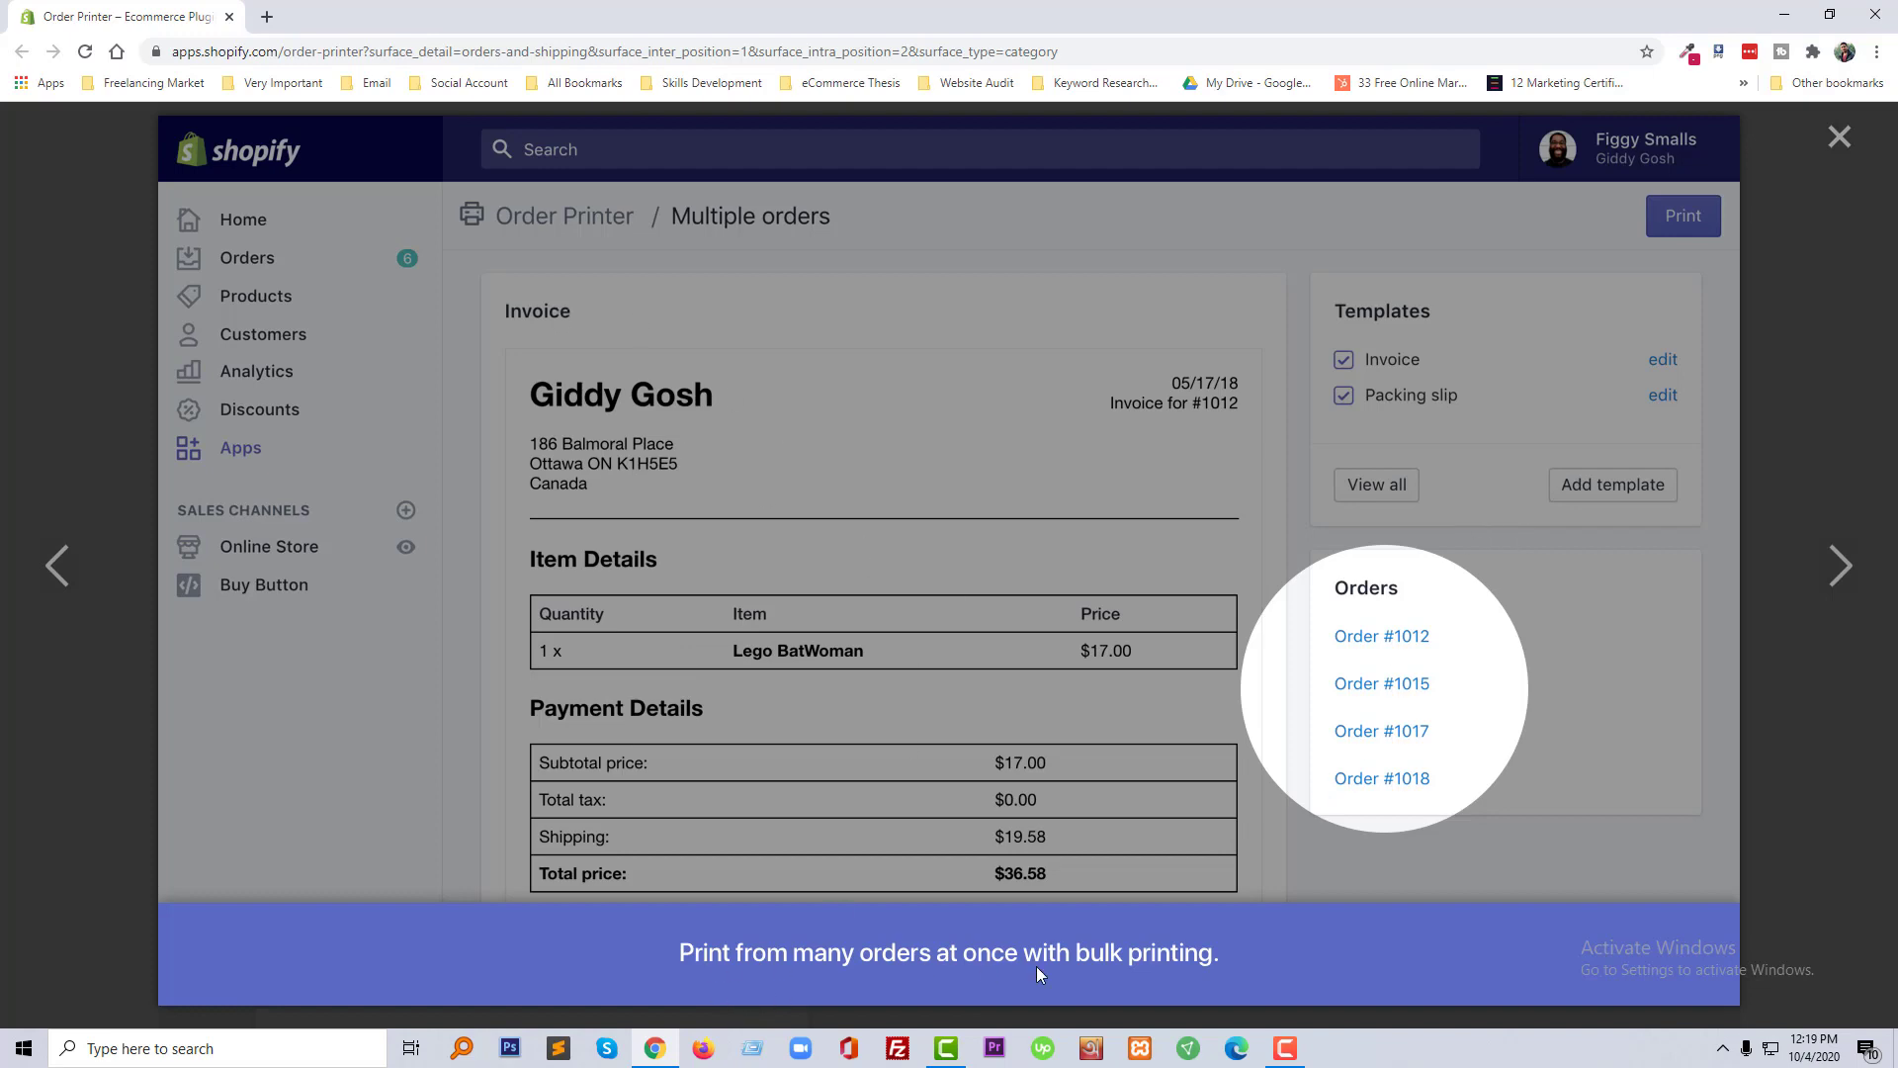
pyautogui.click(1504, 783)
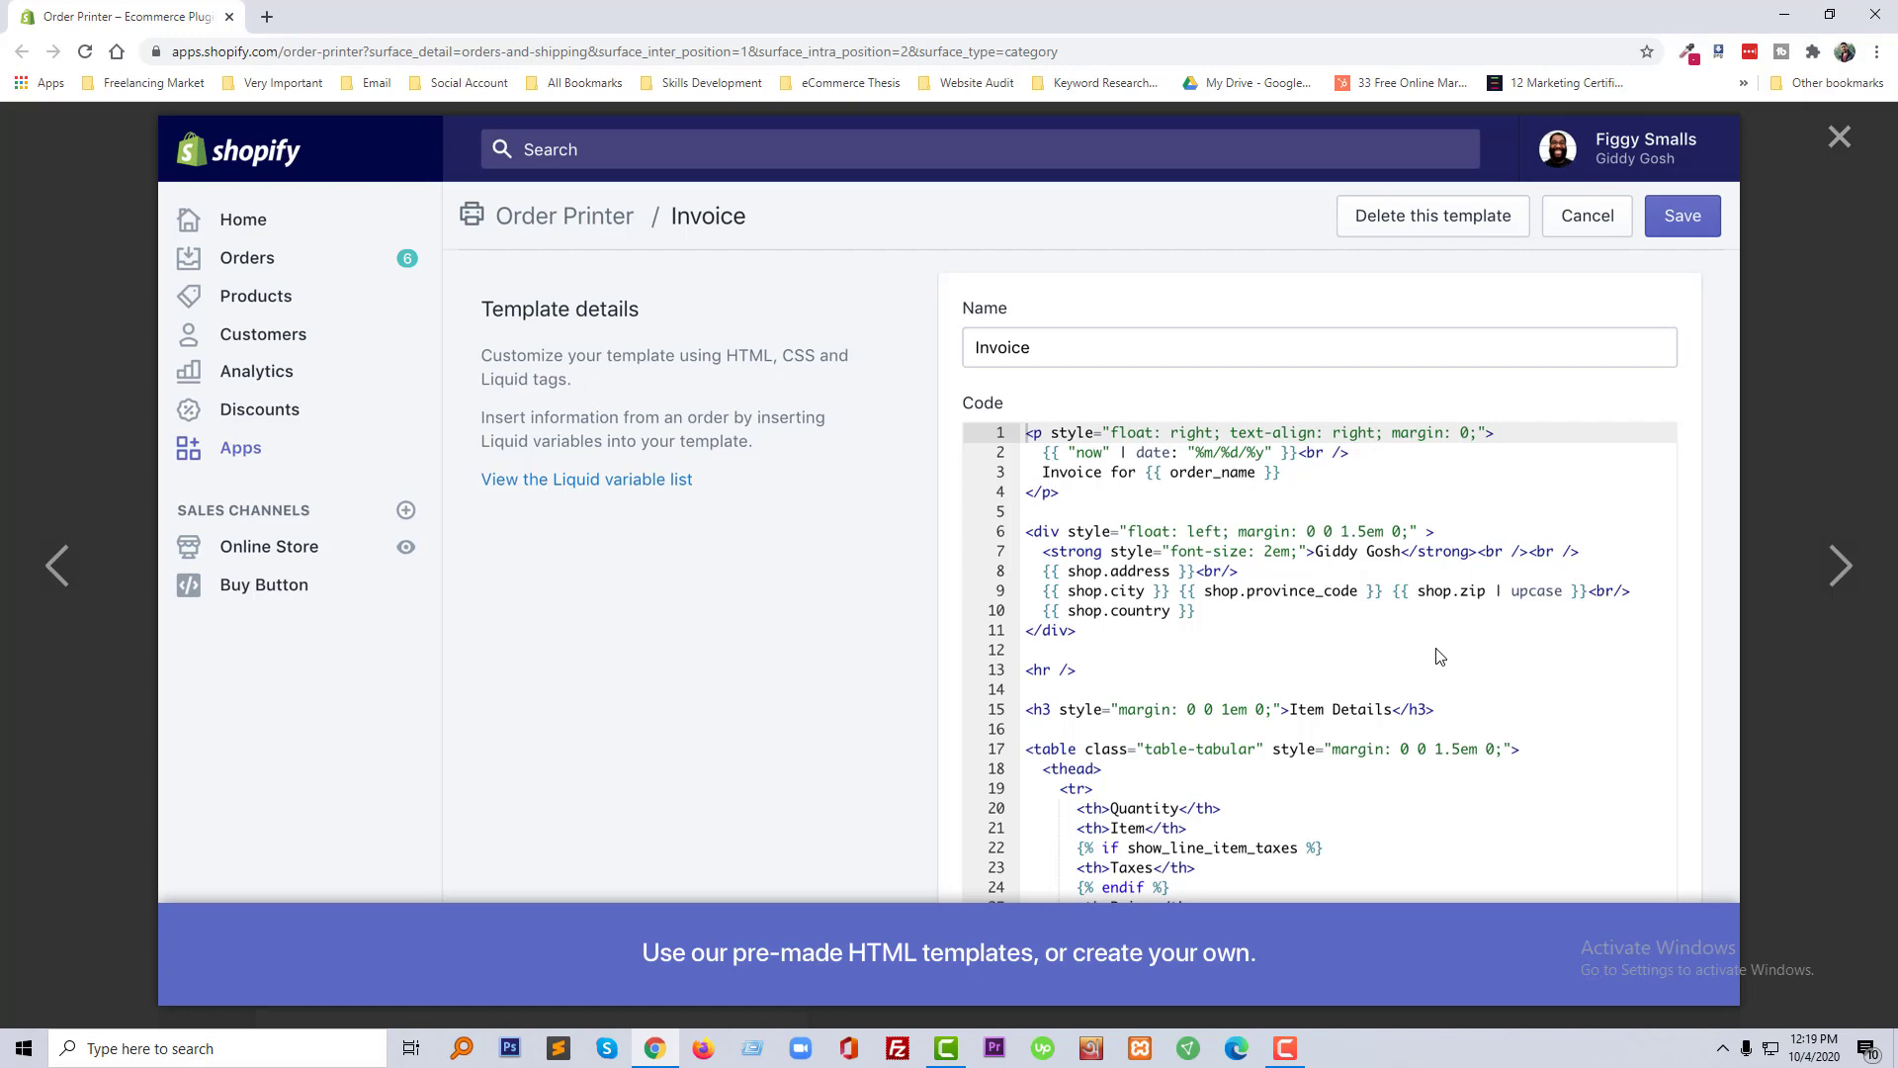
pyautogui.press('Escape')
pyautogui.scroll(10, 1069, 581)
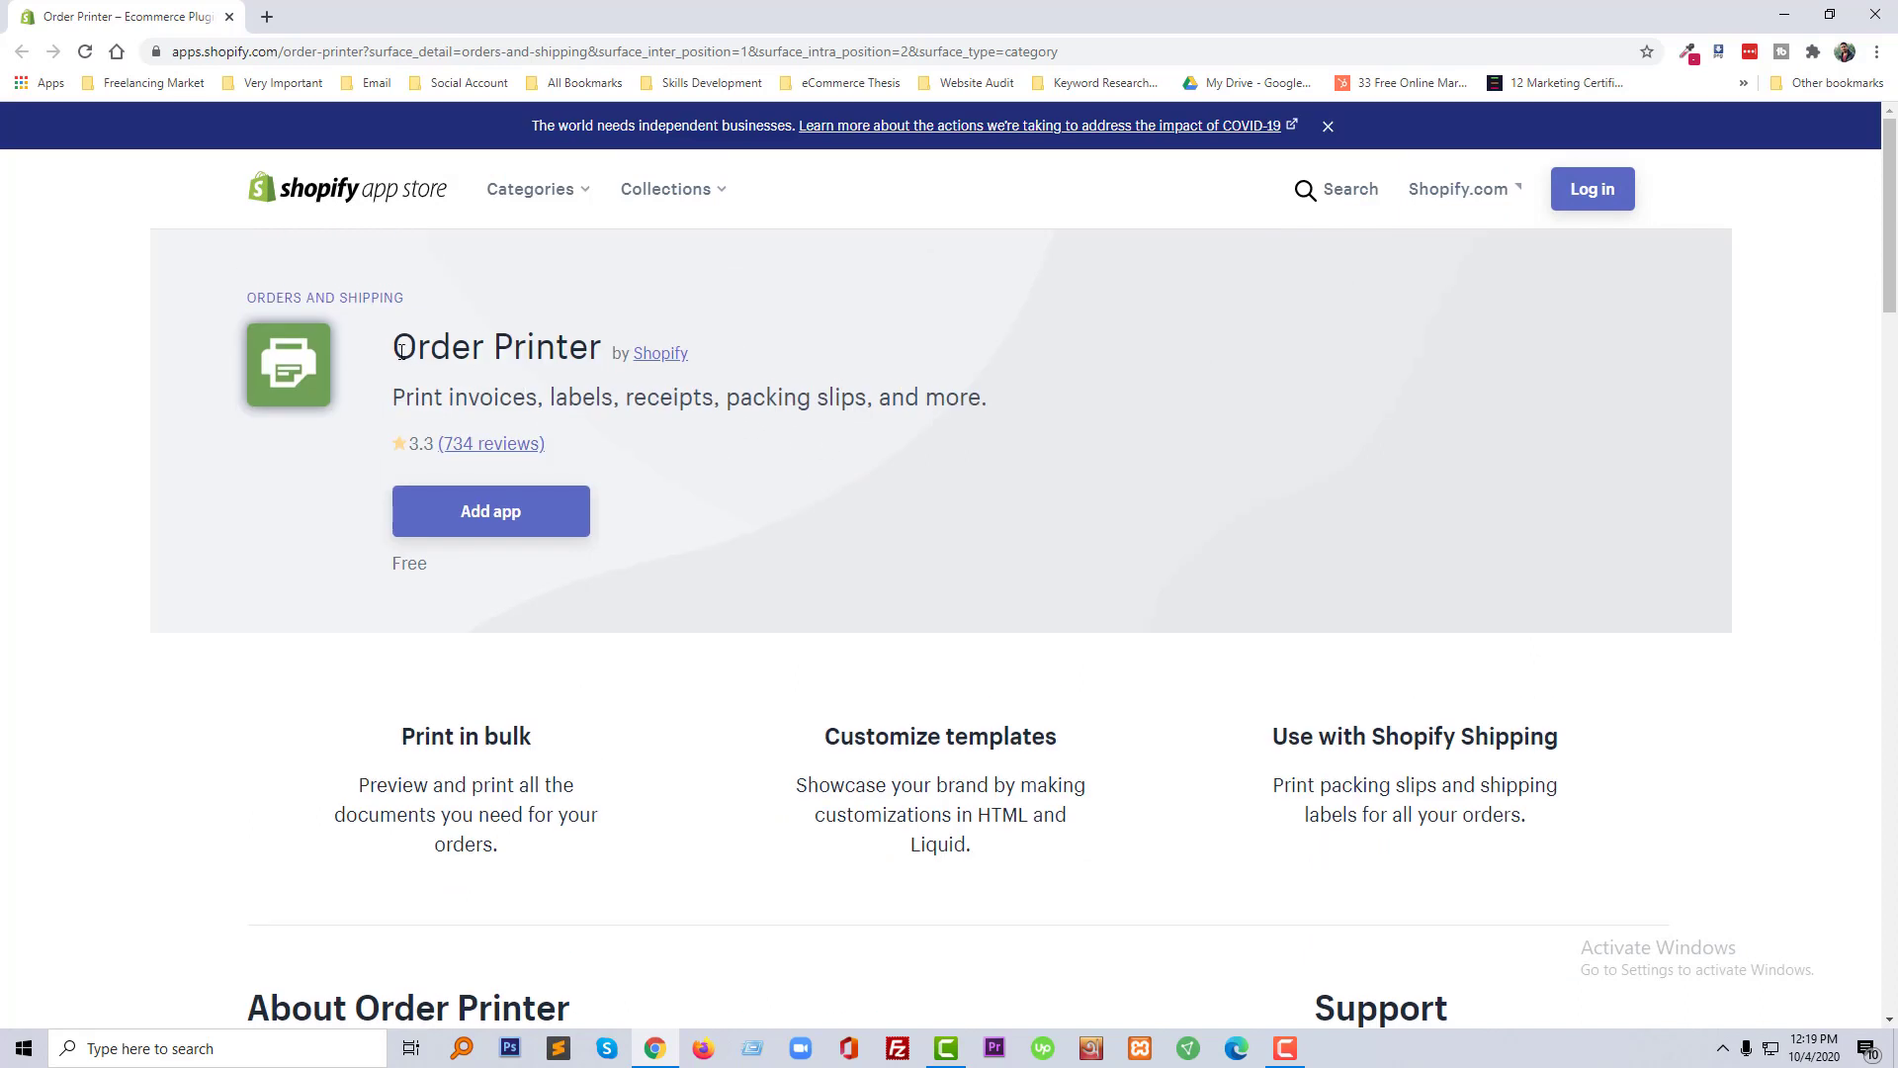
# Copy the 'Order Printer' app title to the clipboard.
pyautogui.tripleClick(587, 342)
pyautogui.hotkey('ctrl', 'c')
pyautogui.rightClick(561, 349)
pyautogui.click(676, 360)
pyautogui.click(1408, 426)
# In a new tab, load the store admin's Apps page and go to the Shopify App Store.
pyautogui.click(269, 17)
pyautogui.click(402, 53)
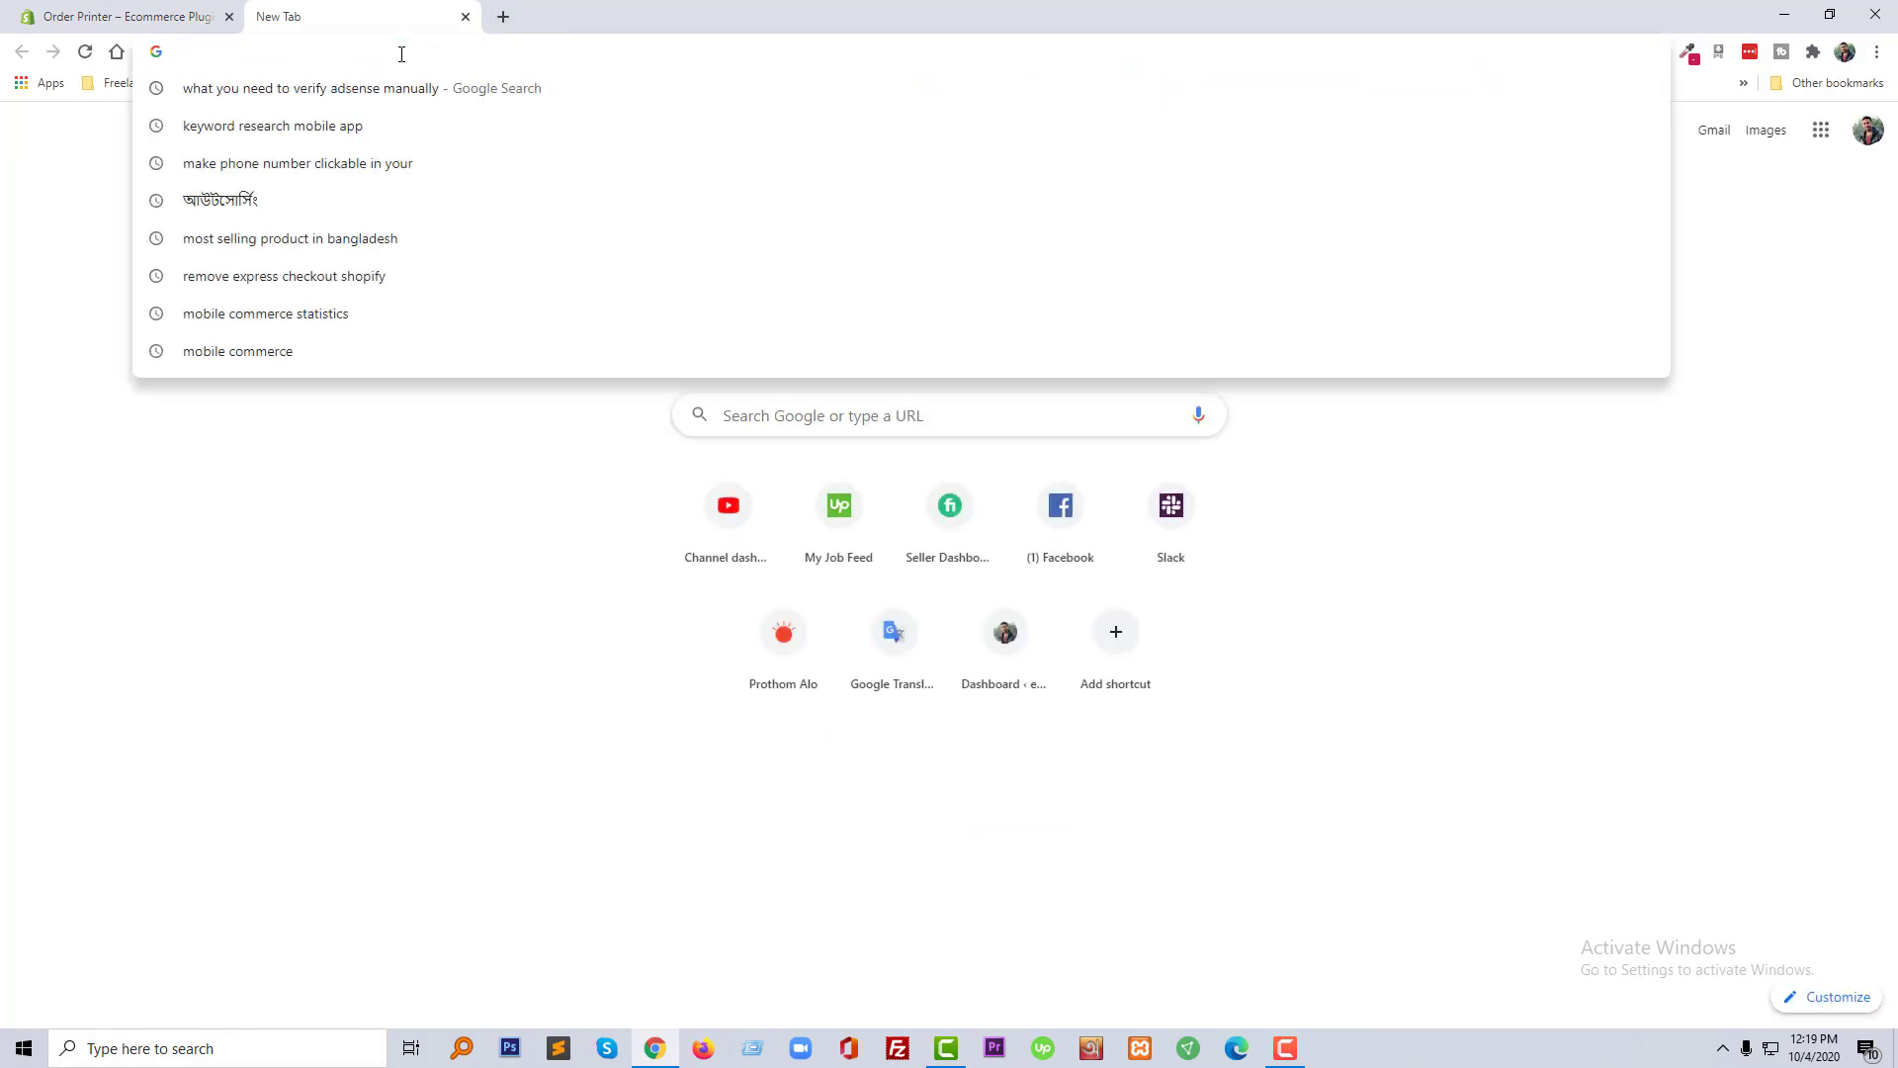
pyautogui.write('sh')
pyautogui.press('Down')
pyautogui.press('Down')
pyautogui.press('Down')
pyautogui.press('Down')
pyautogui.press('Down')
pyautogui.press('Return')
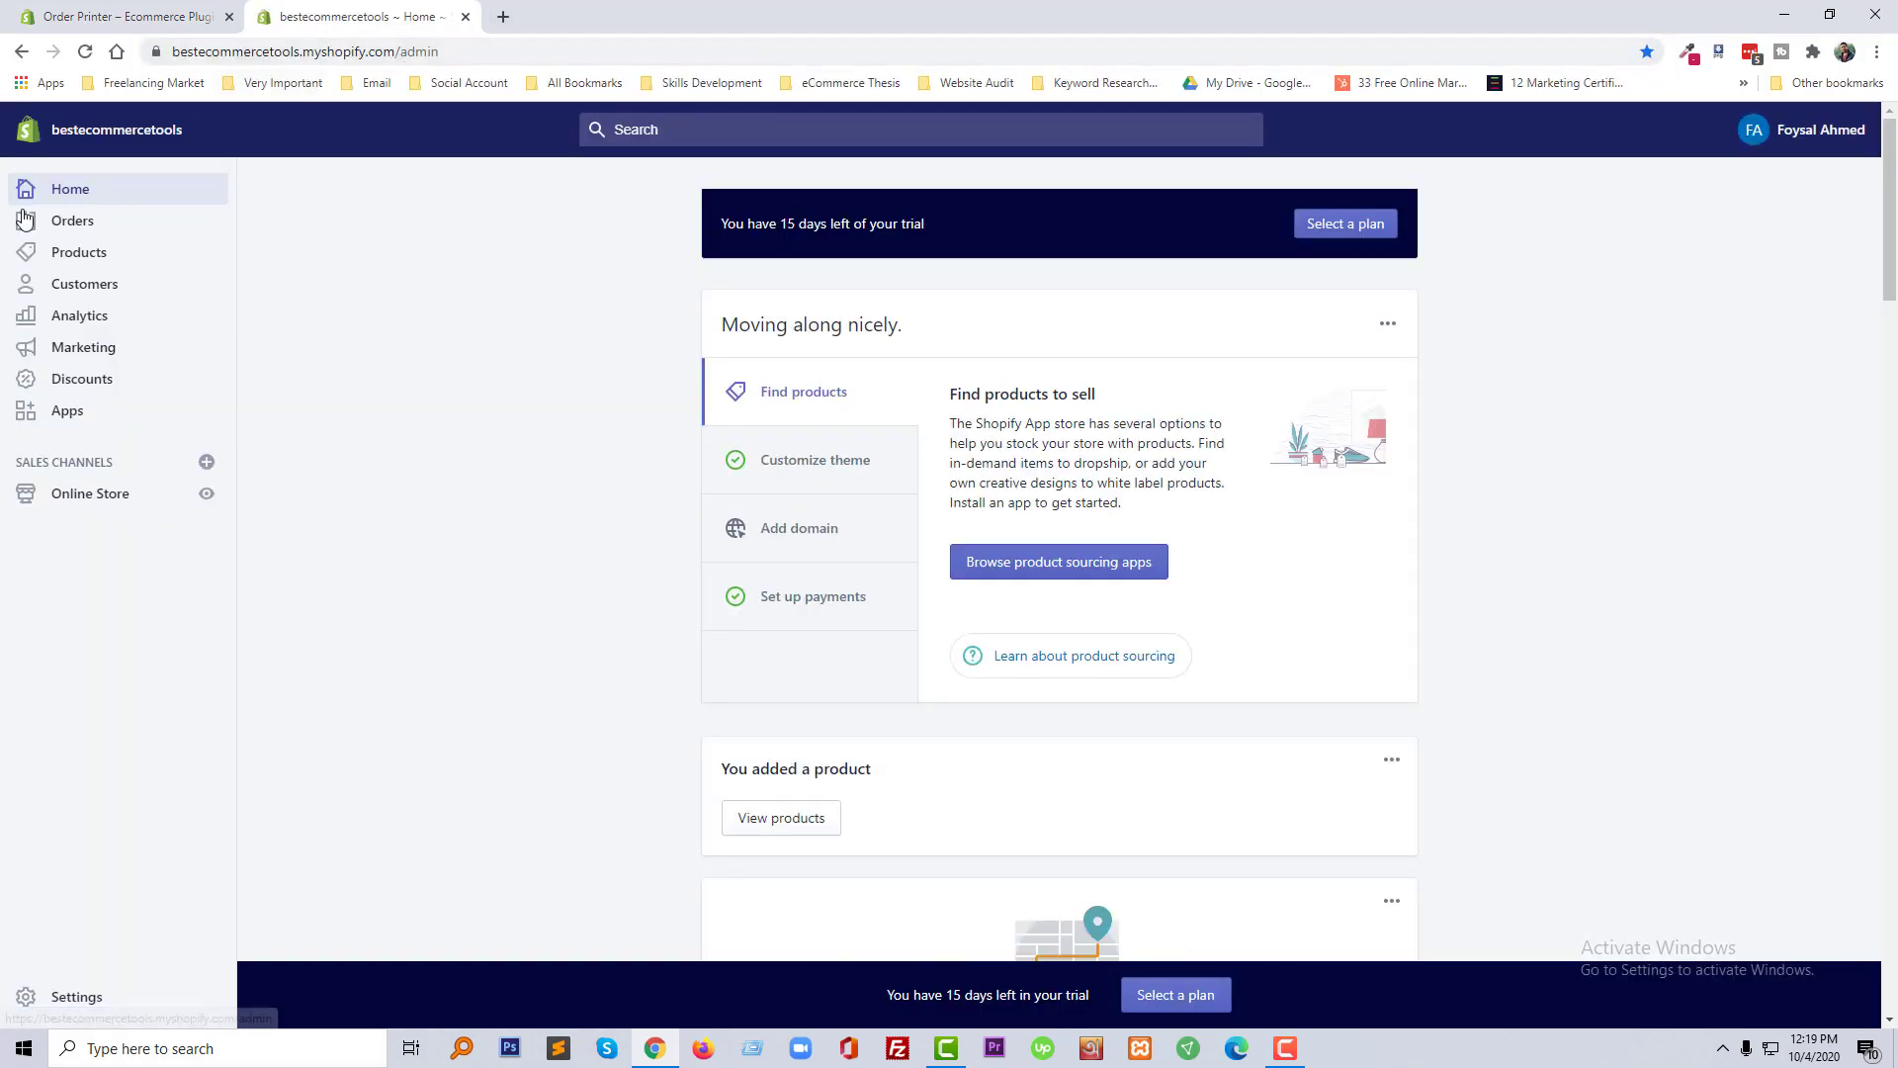
pyautogui.click(122, 413)
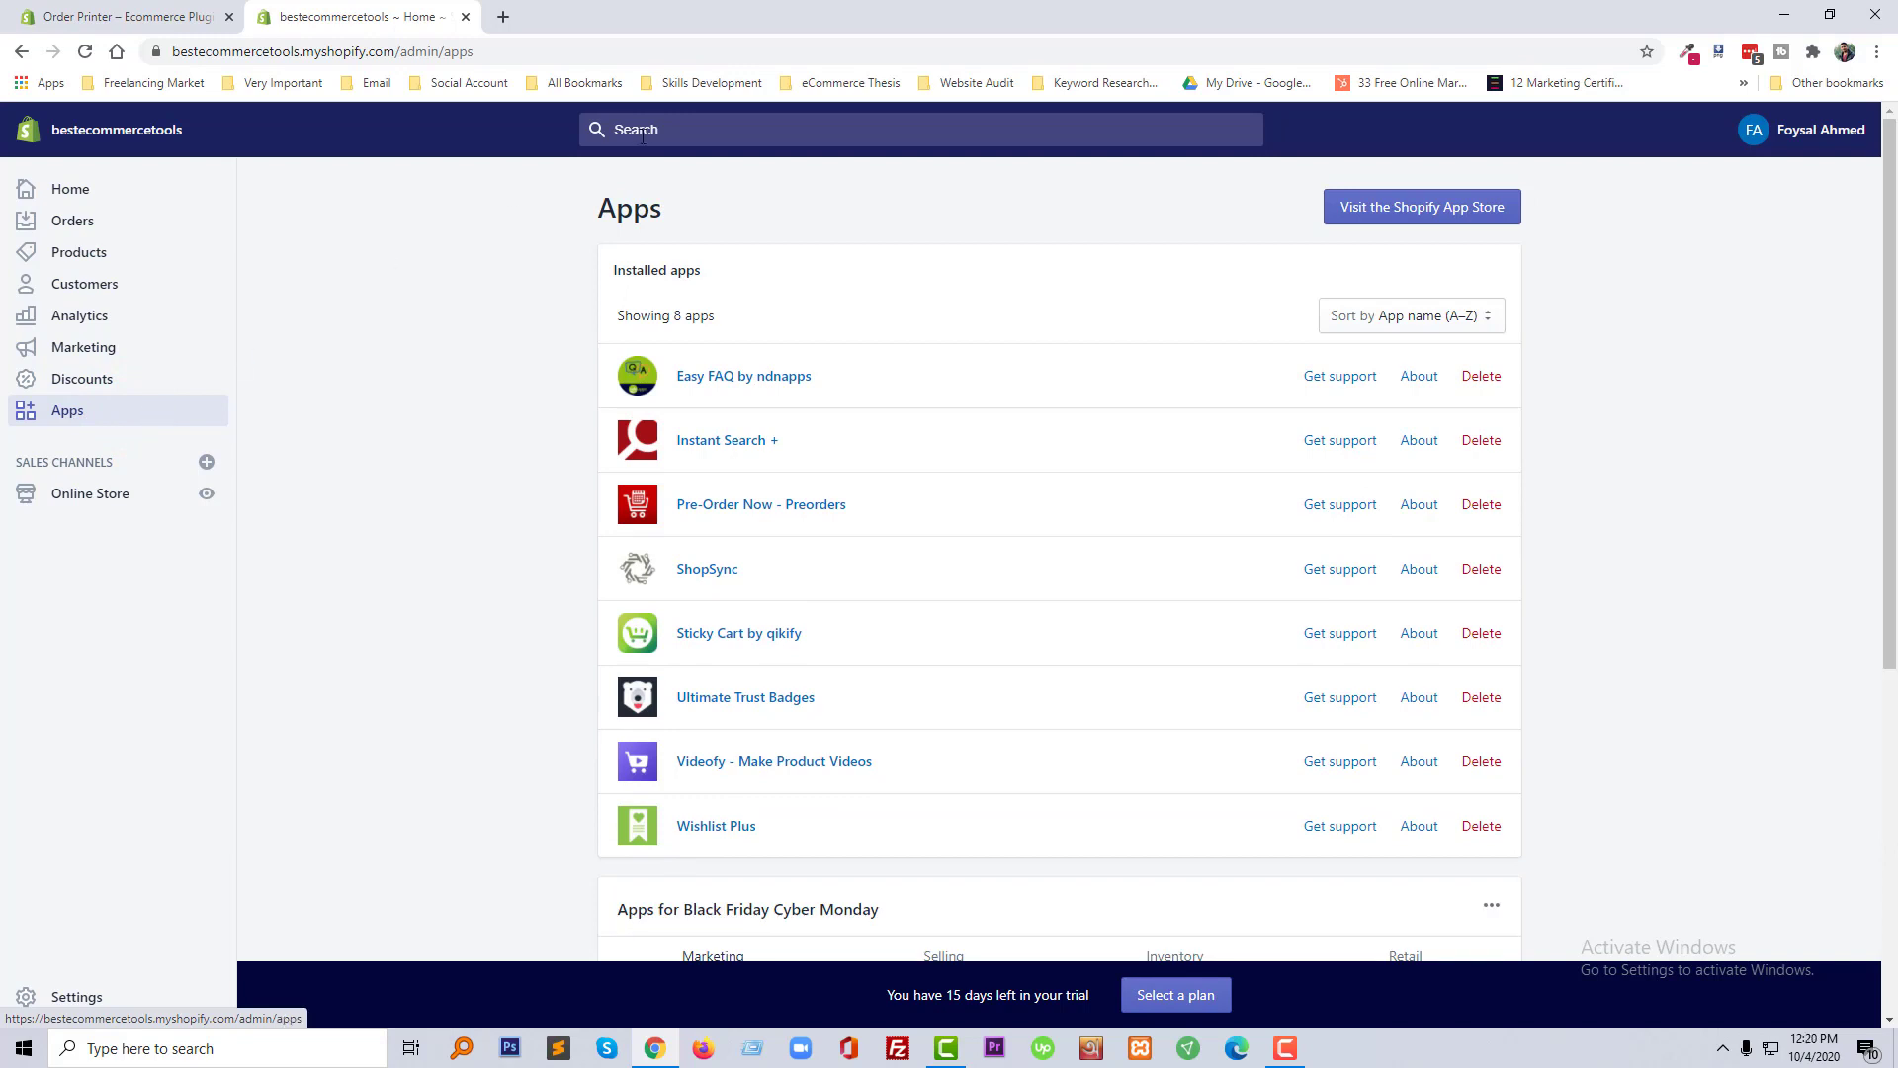
pyautogui.click(1484, 210)
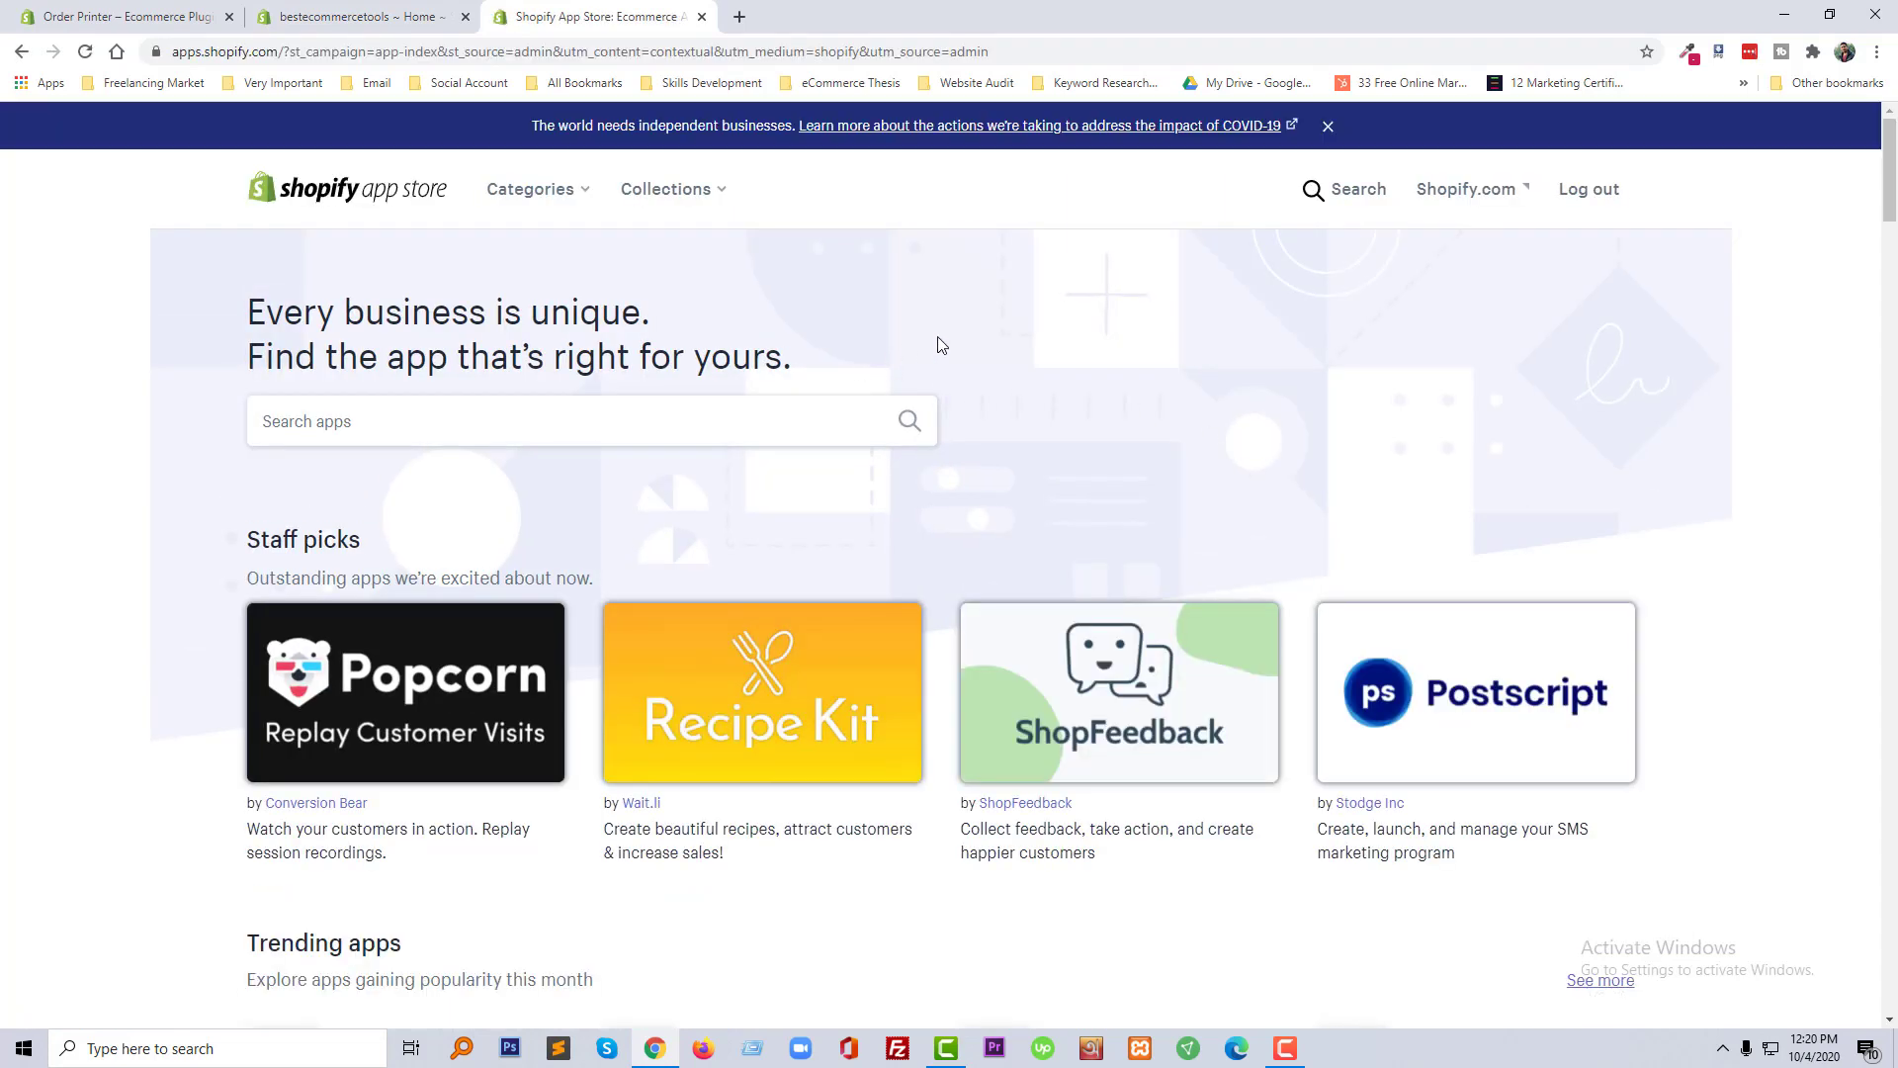
# Search the App Store for 'Order Printer' and open the Order Printer by Shopify listing.
pyautogui.click(382, 428)
pyautogui.hotkey('ctrl', 'v')
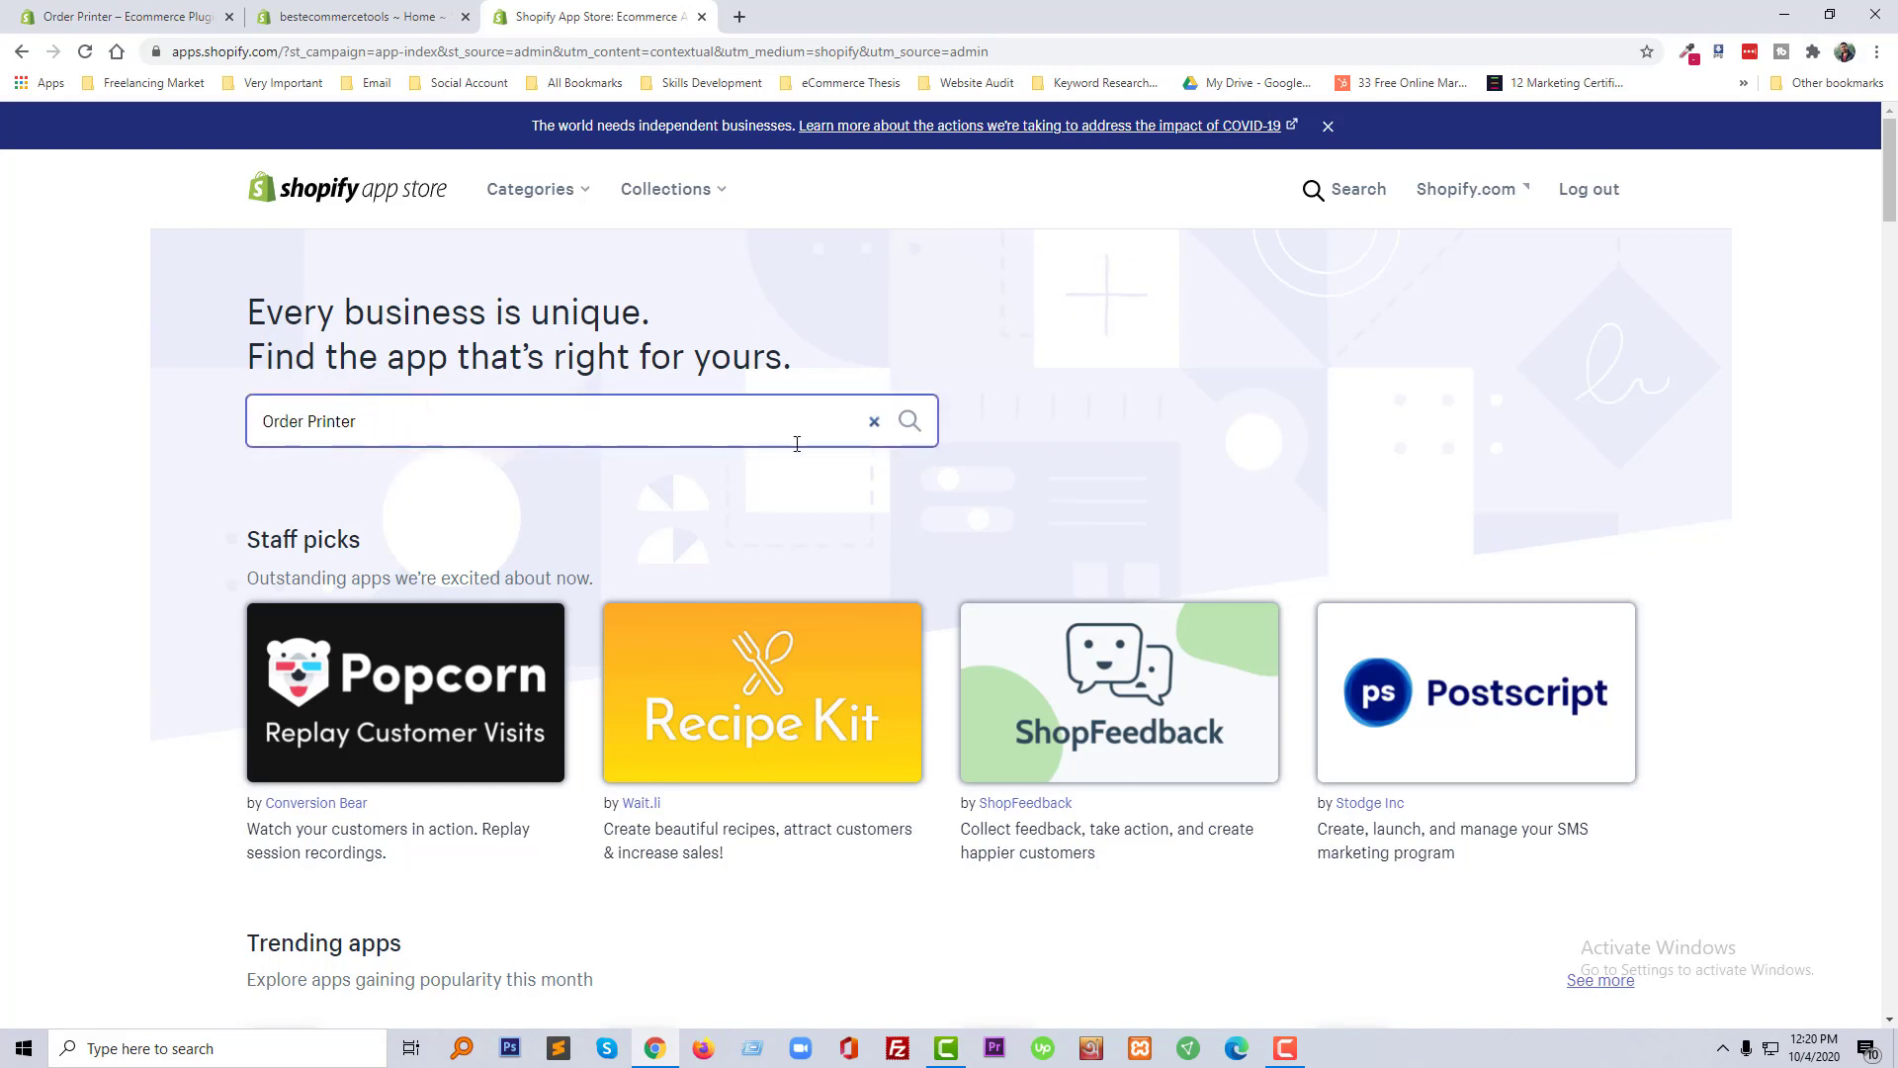
pyautogui.click(915, 425)
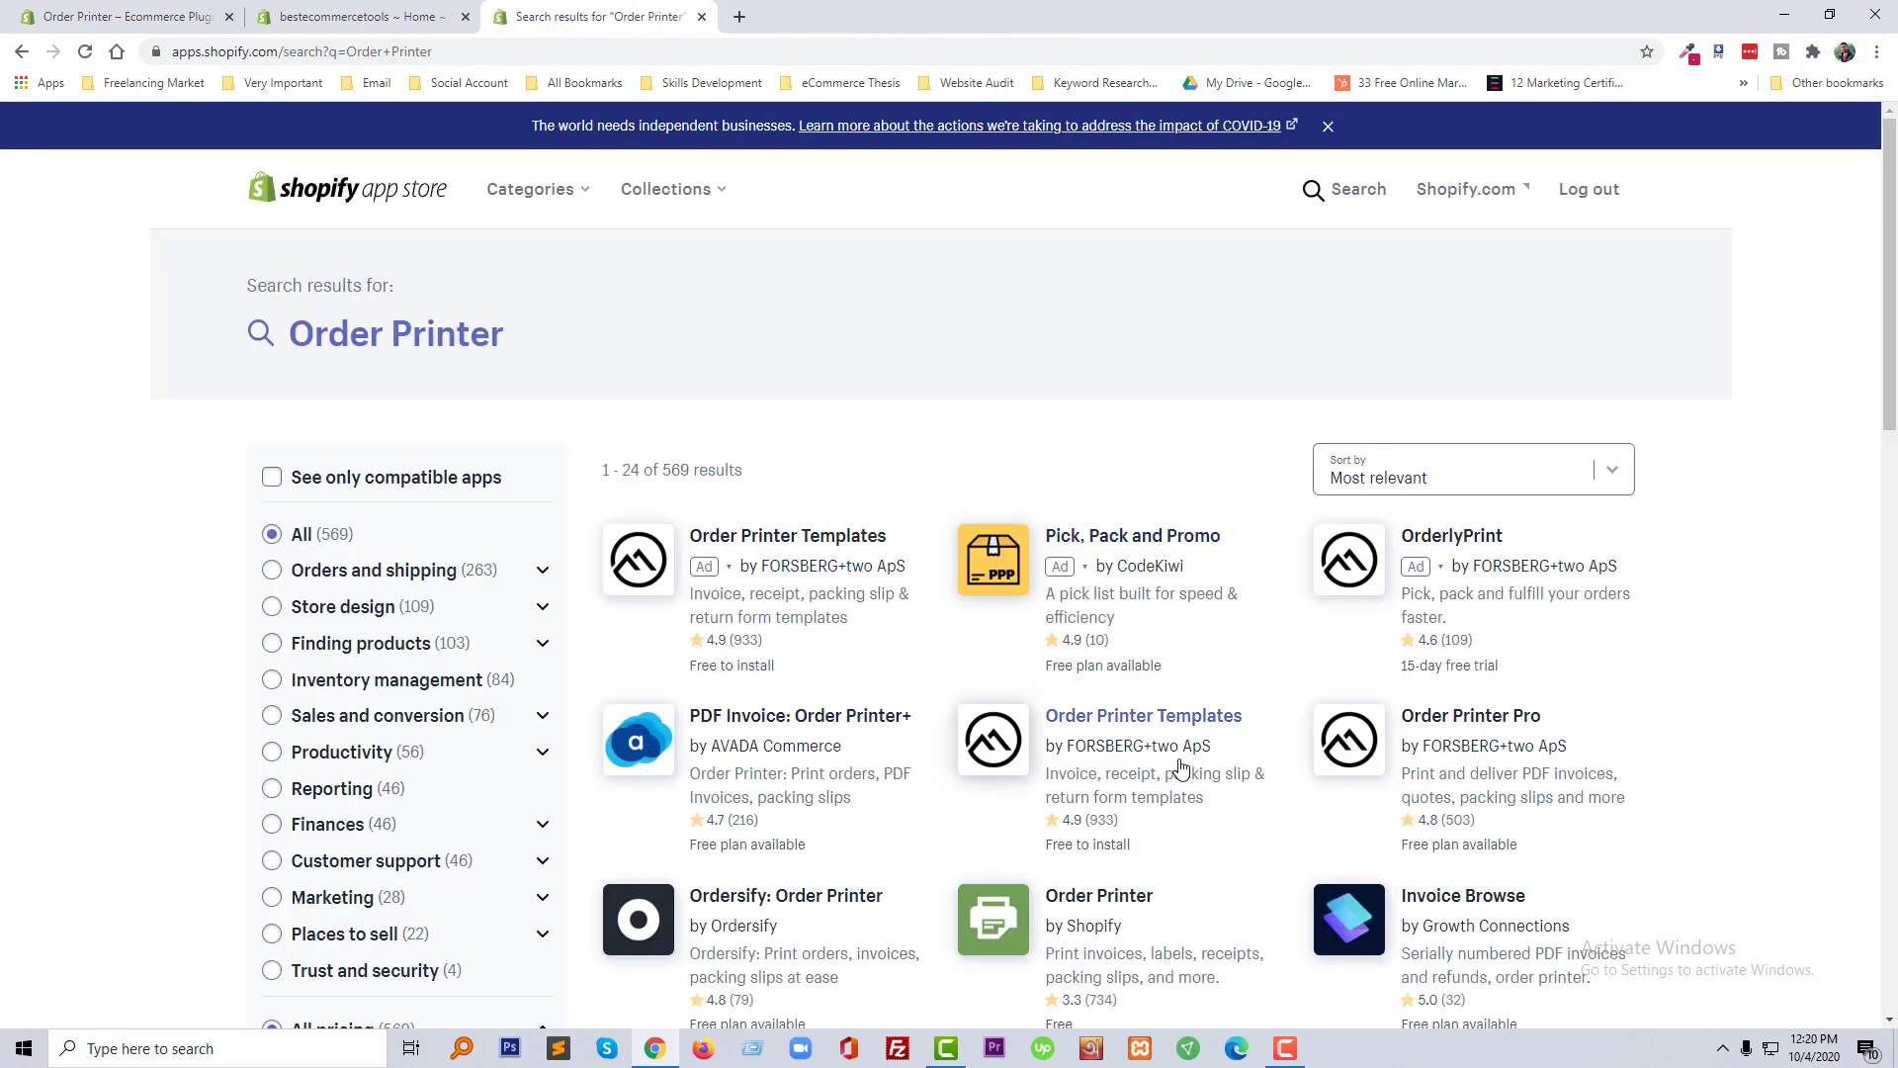
pyautogui.scroll(-1, 1182, 766)
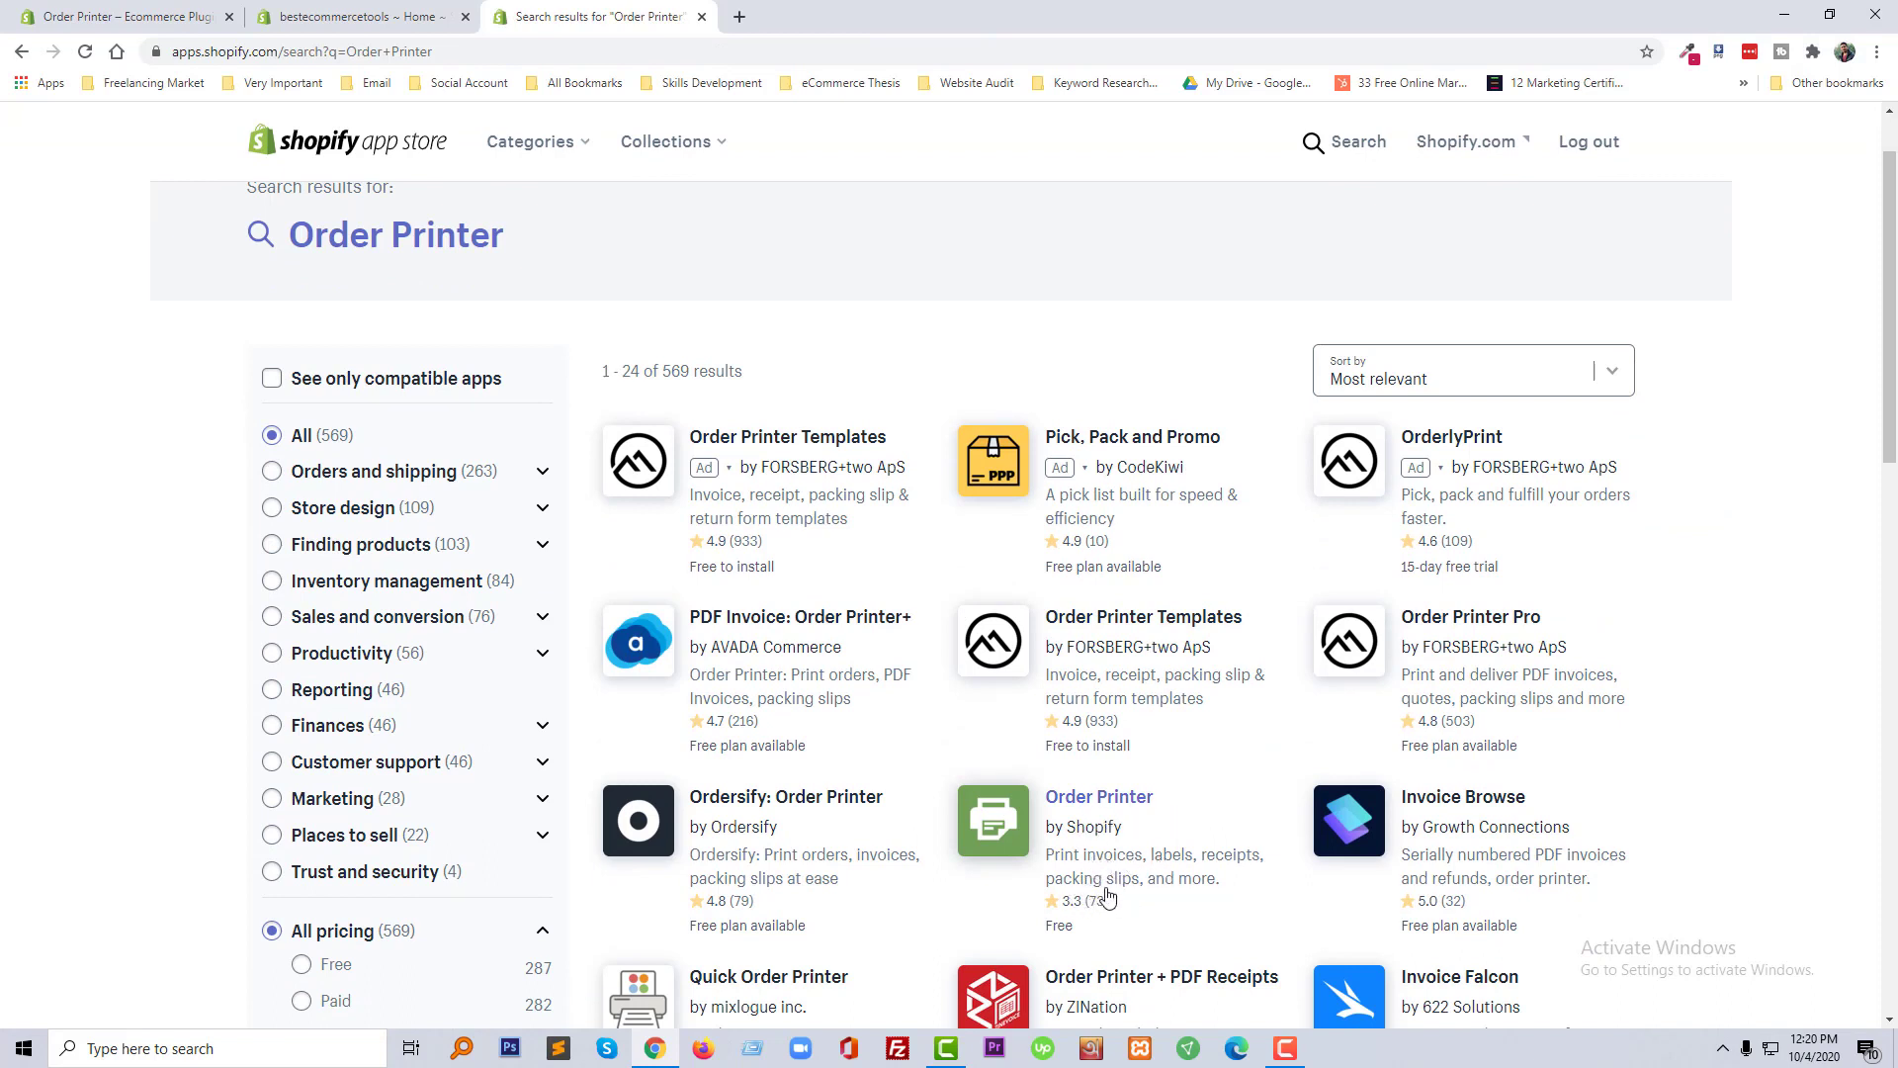
pyautogui.click(1131, 806)
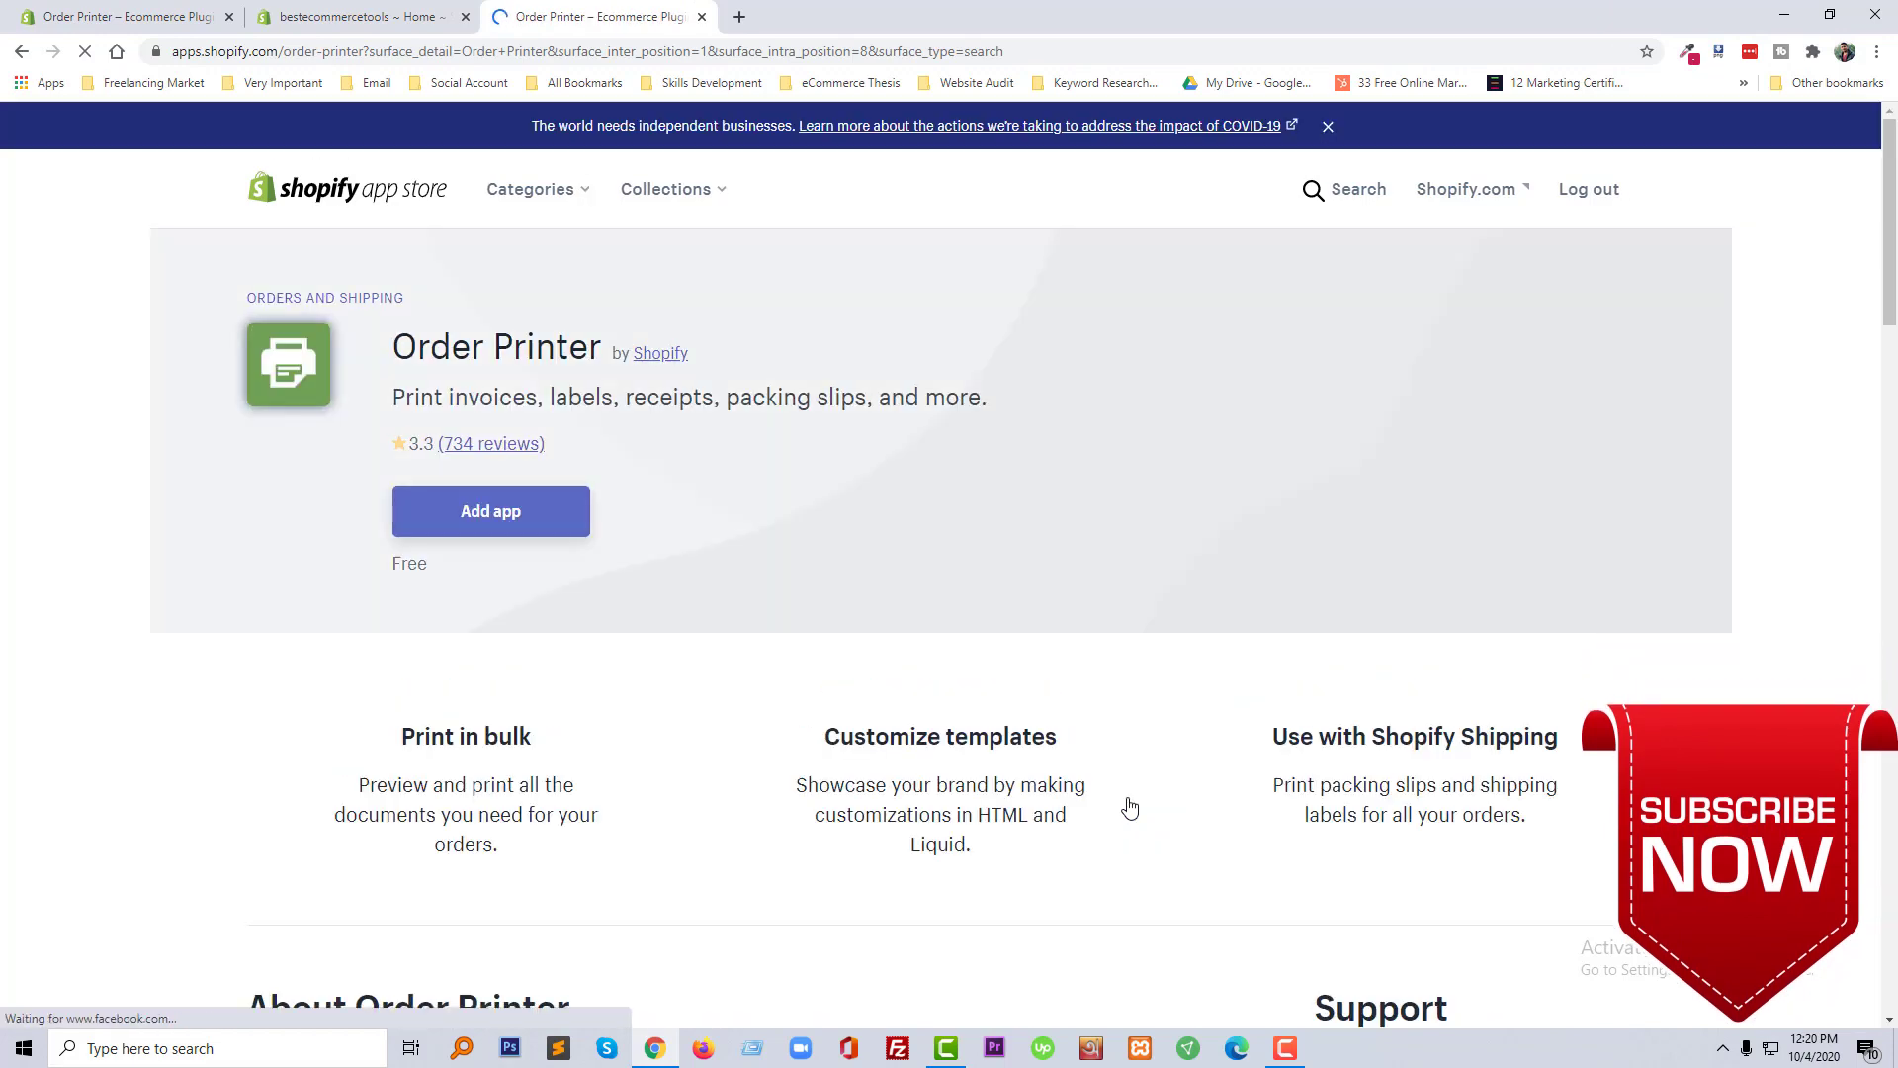
# Add Order Printer to the store and confirm its installation.
pyautogui.click(552, 524)
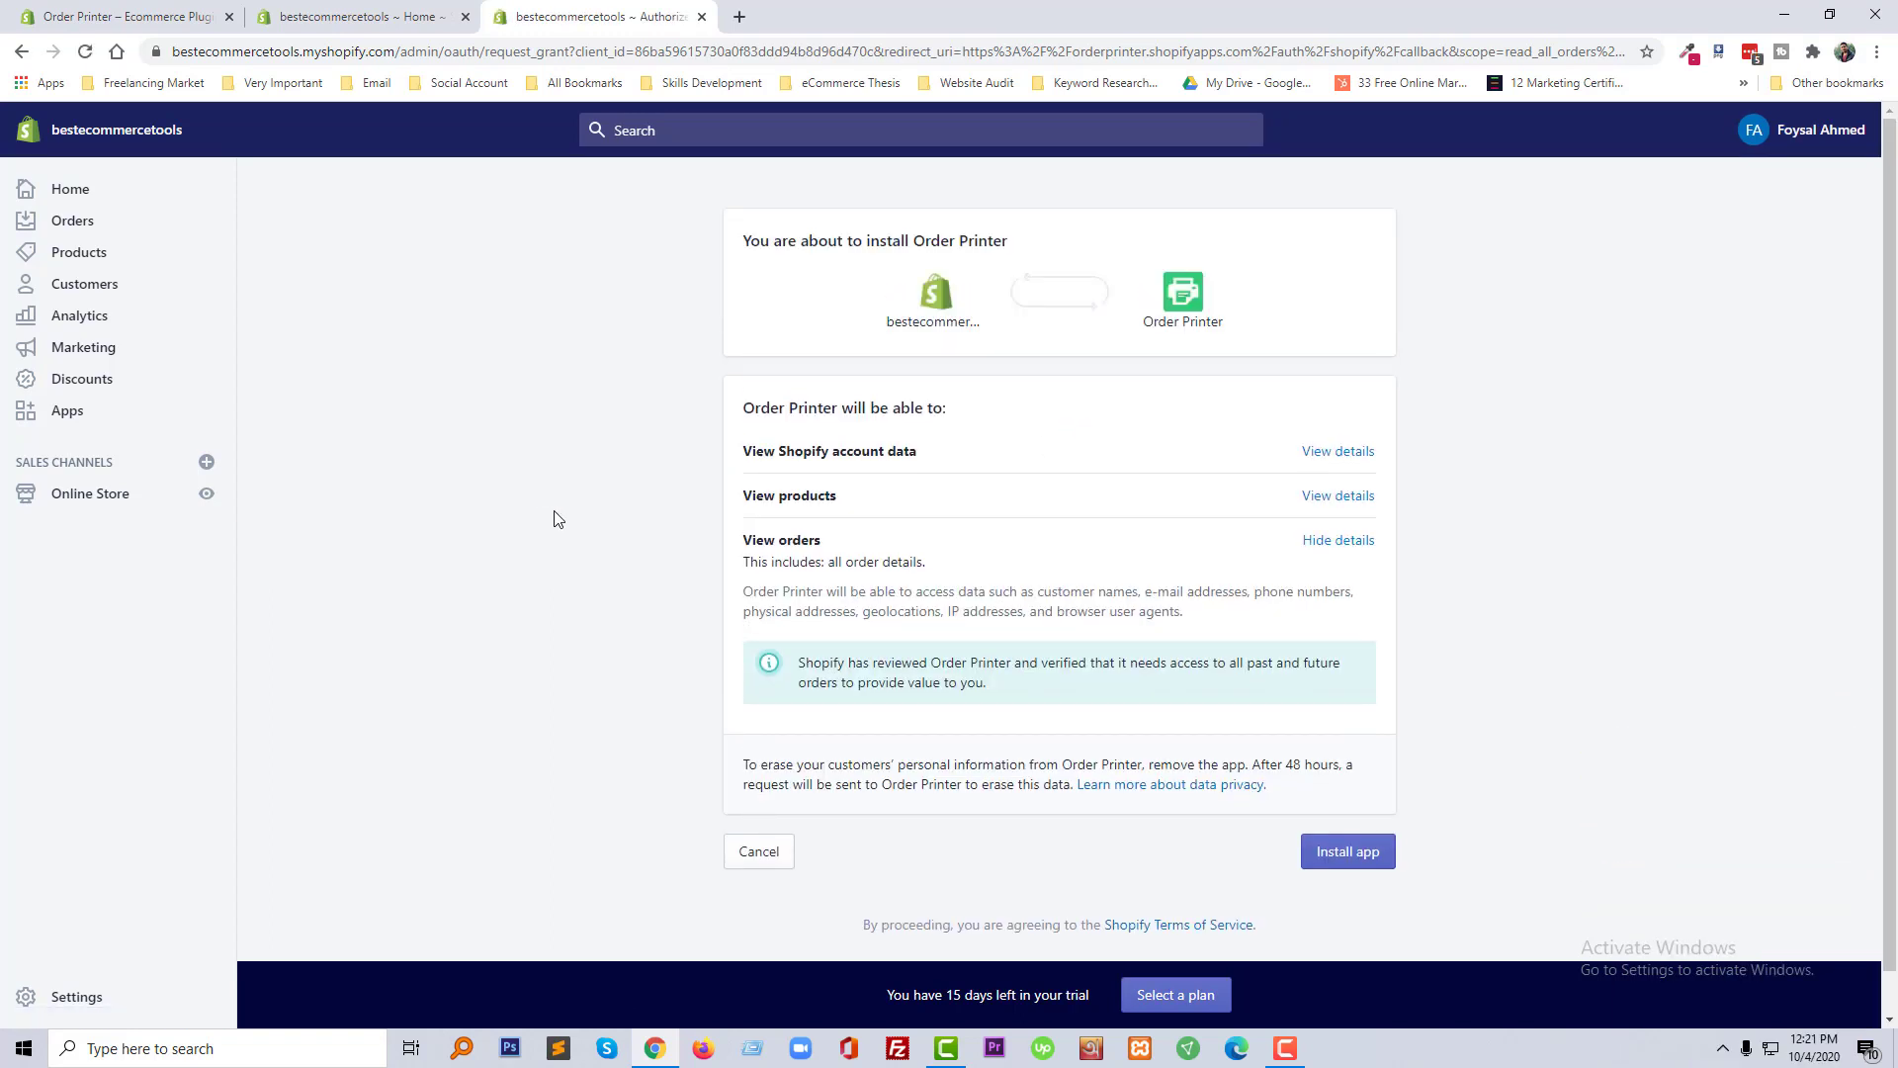
pyautogui.click(1346, 861)
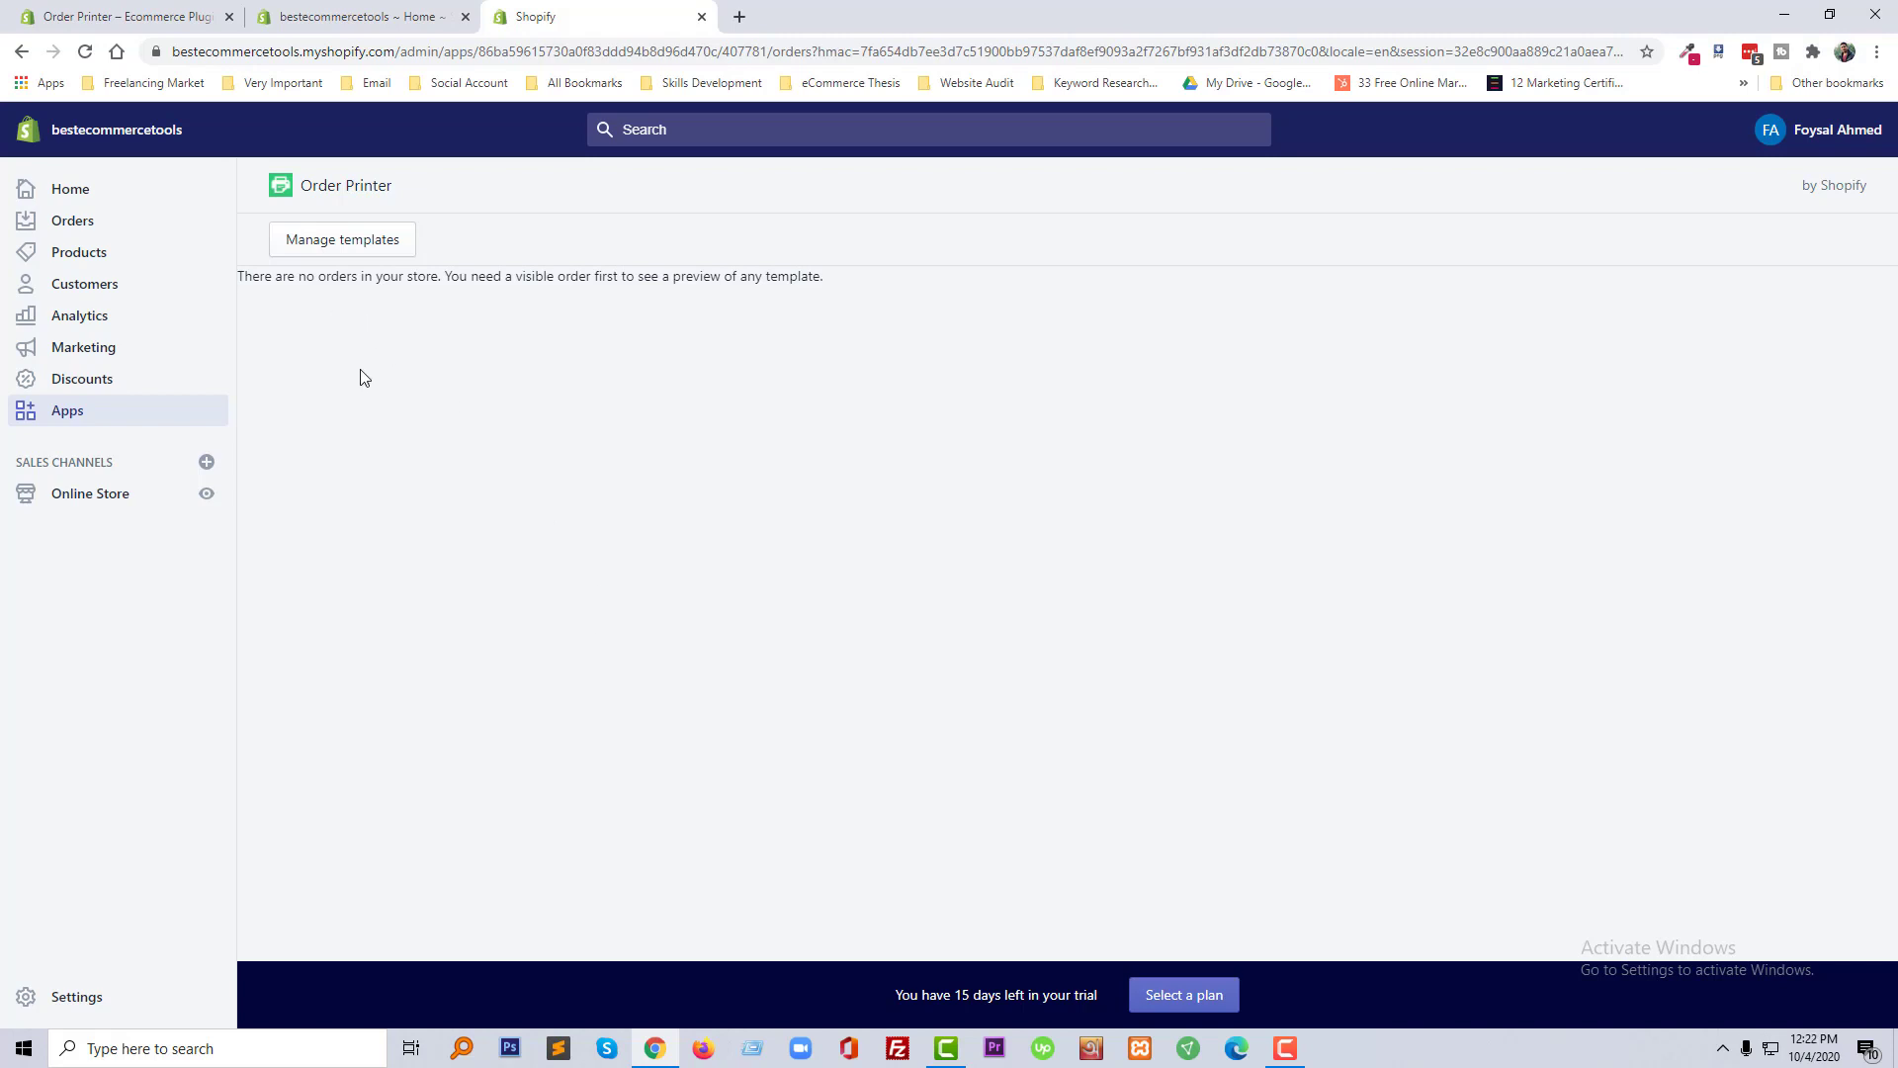
# Go to Order Printer's template list and start a new template.
pyautogui.click(370, 240)
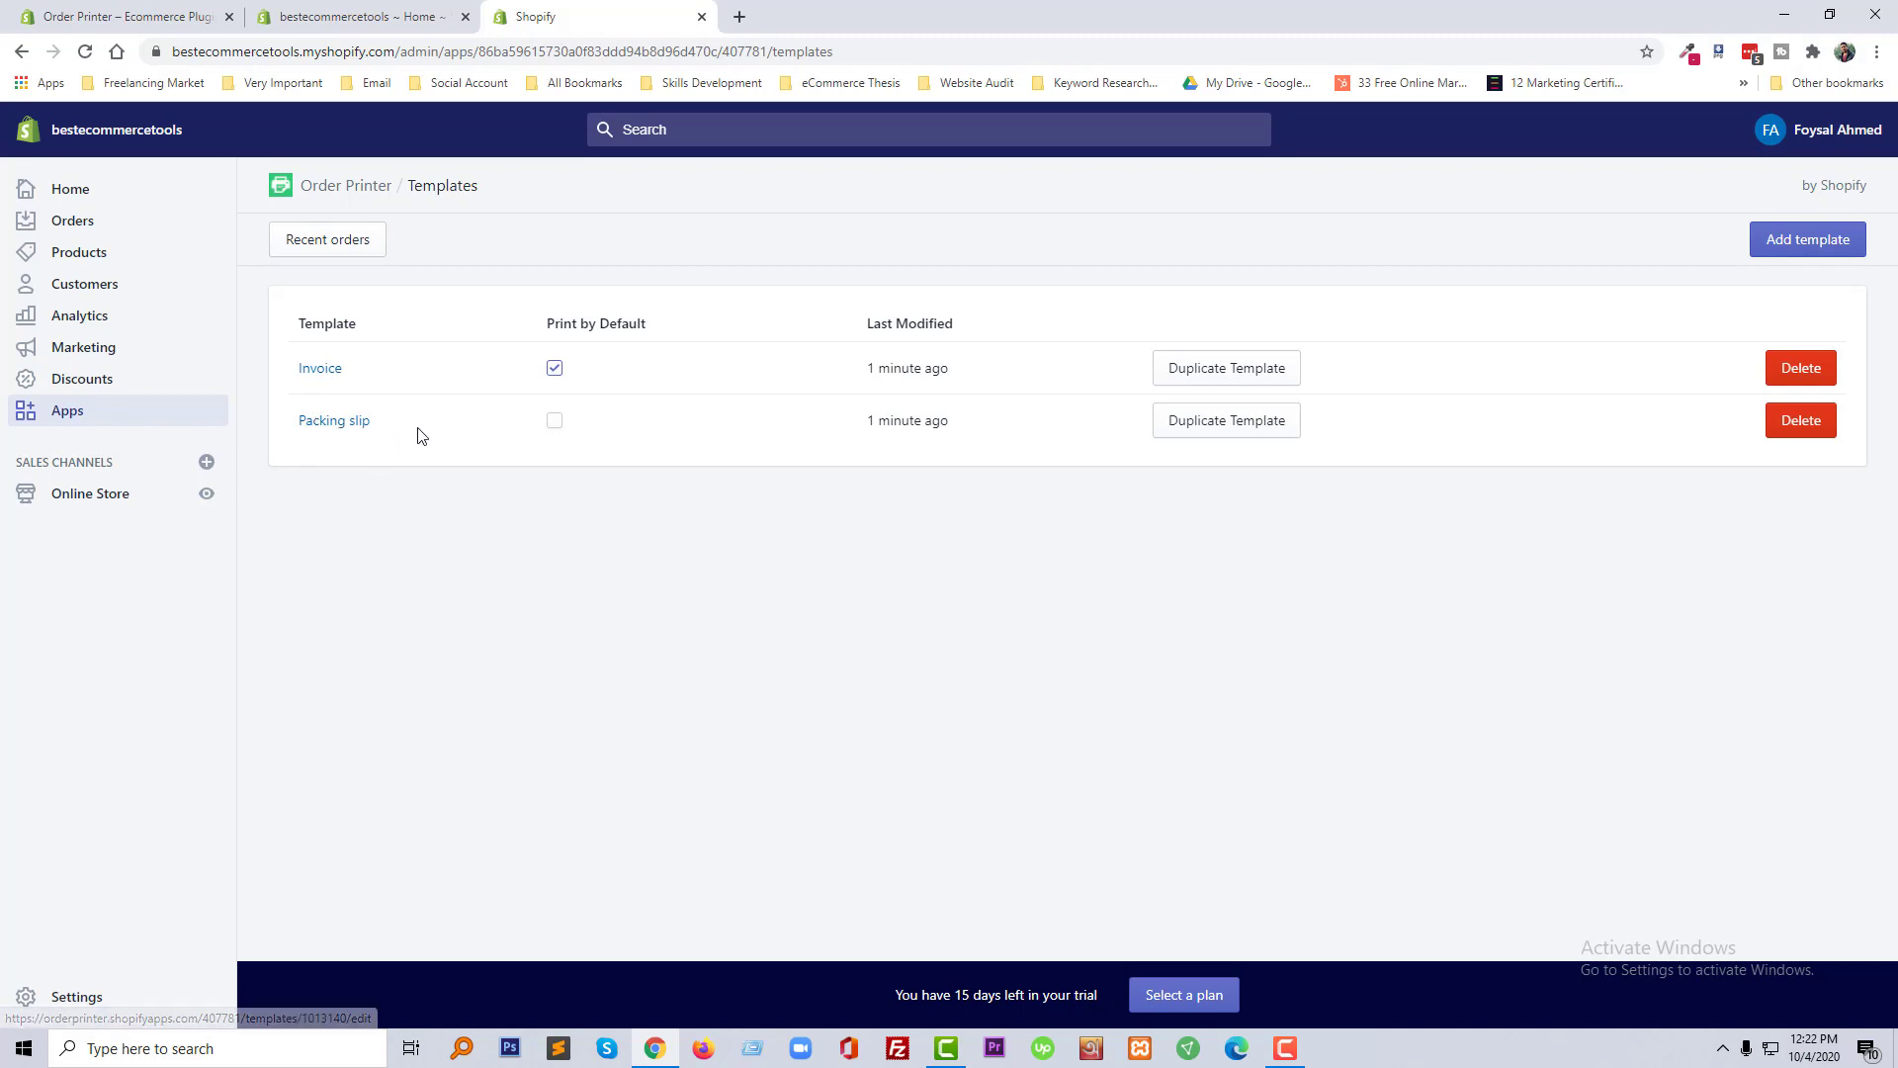
pyautogui.click(1798, 247)
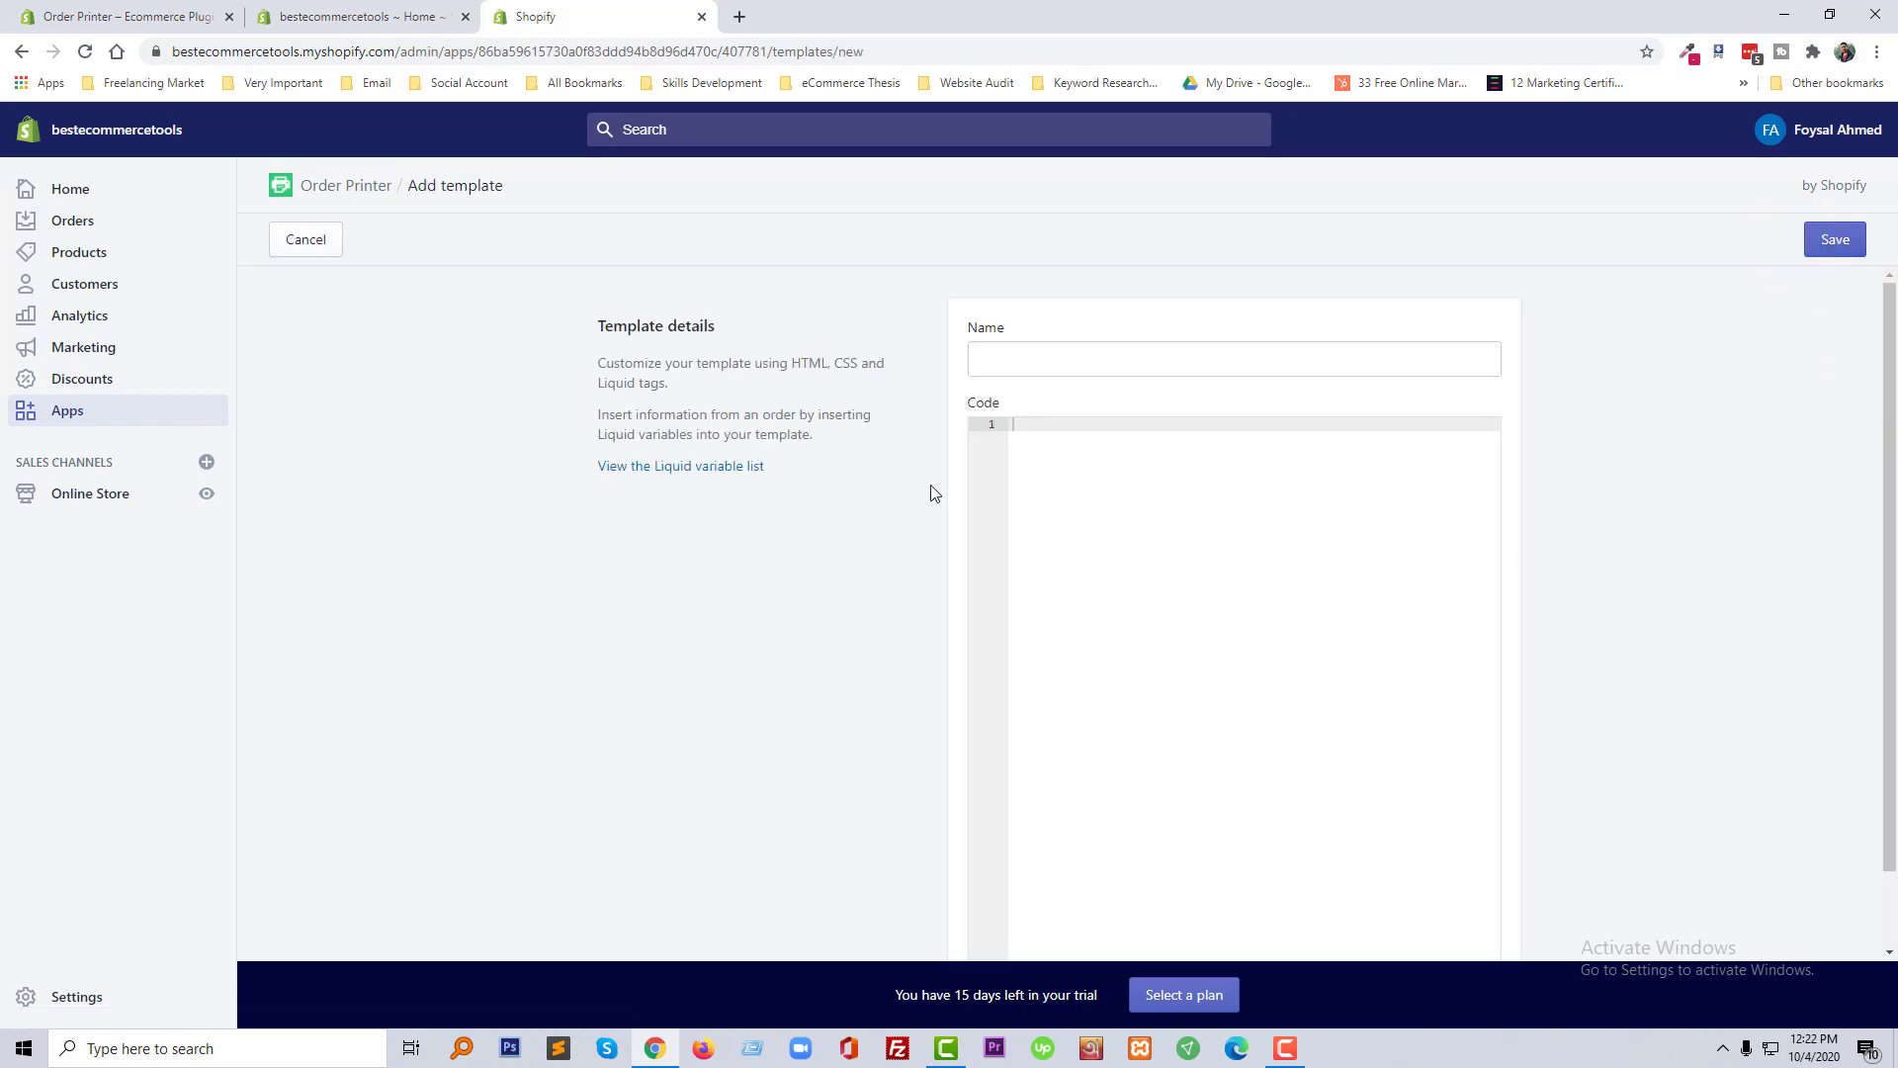
# Cancel the blank template, duplicate Invoice as 'Invoice--COPY', and review its 136-line code.
pyautogui.click(305, 239)
pyautogui.click(1226, 367)
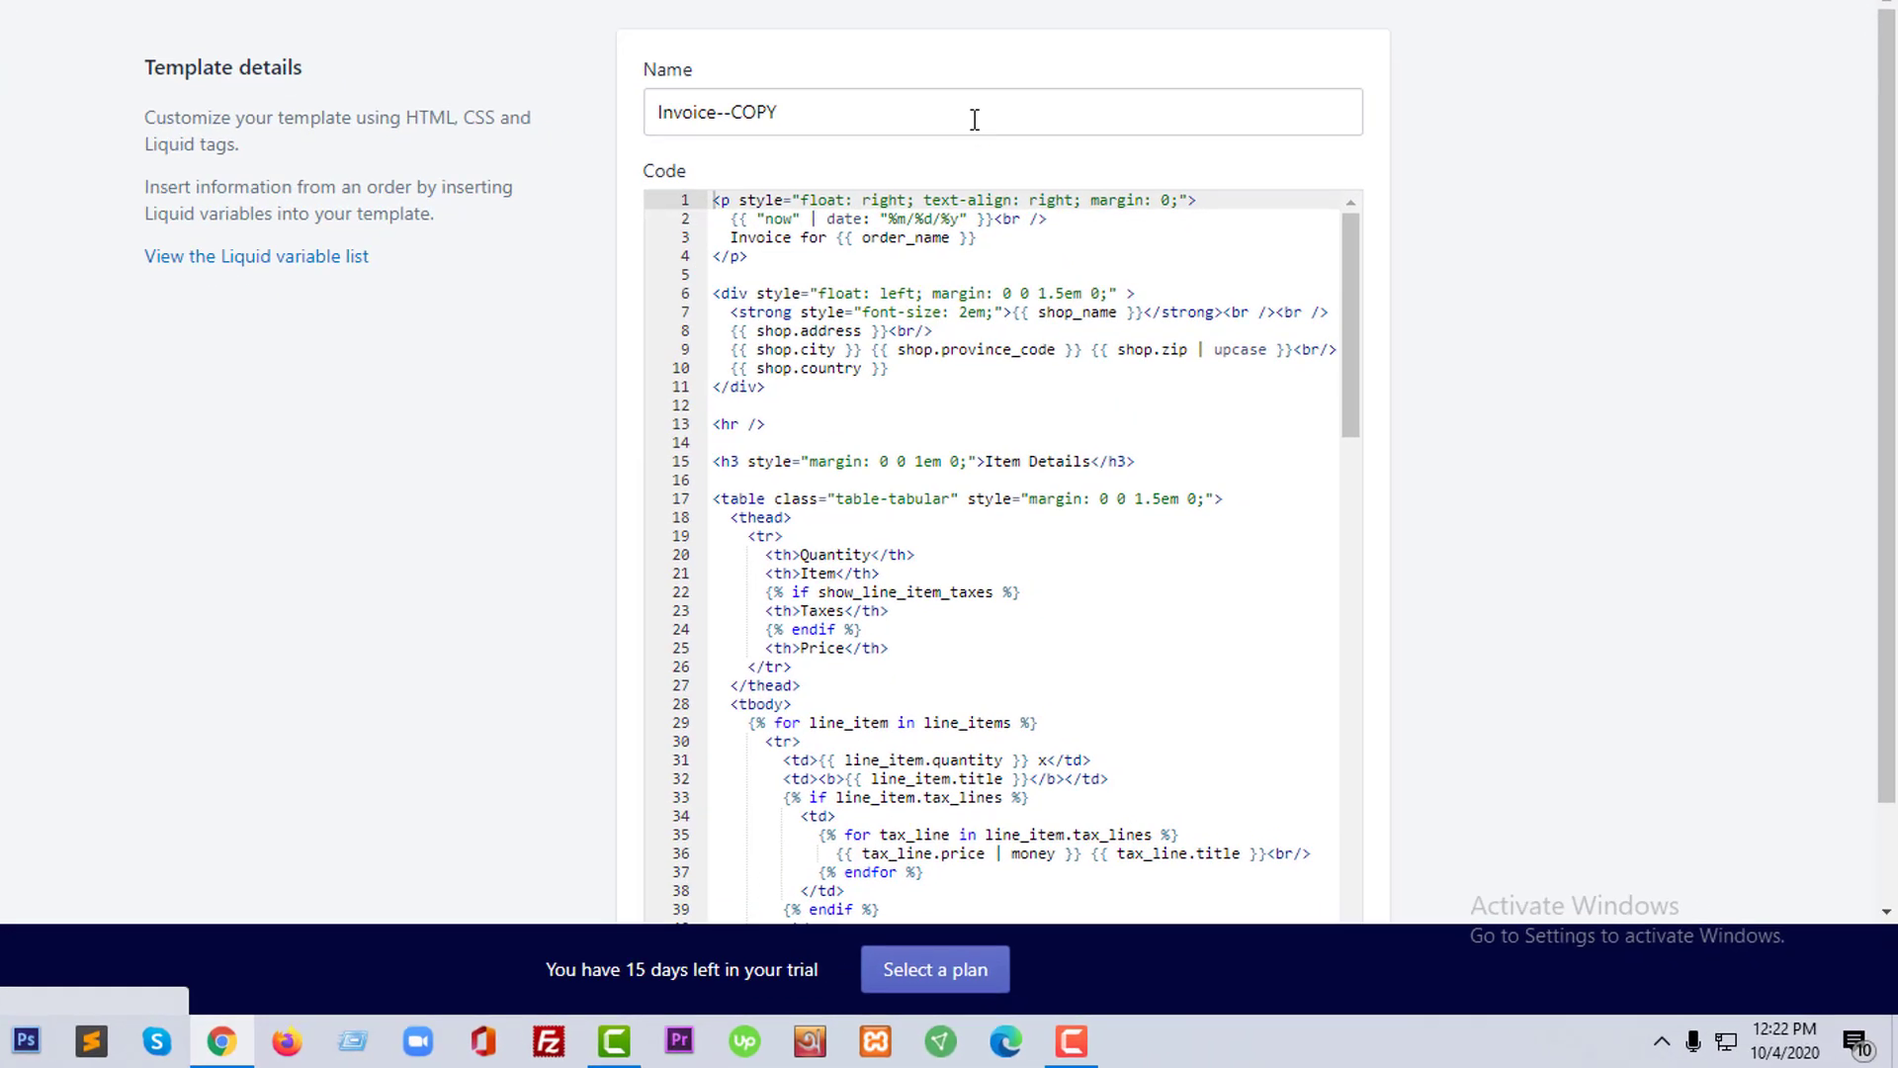
pyautogui.scroll(-1, 1440, 233)
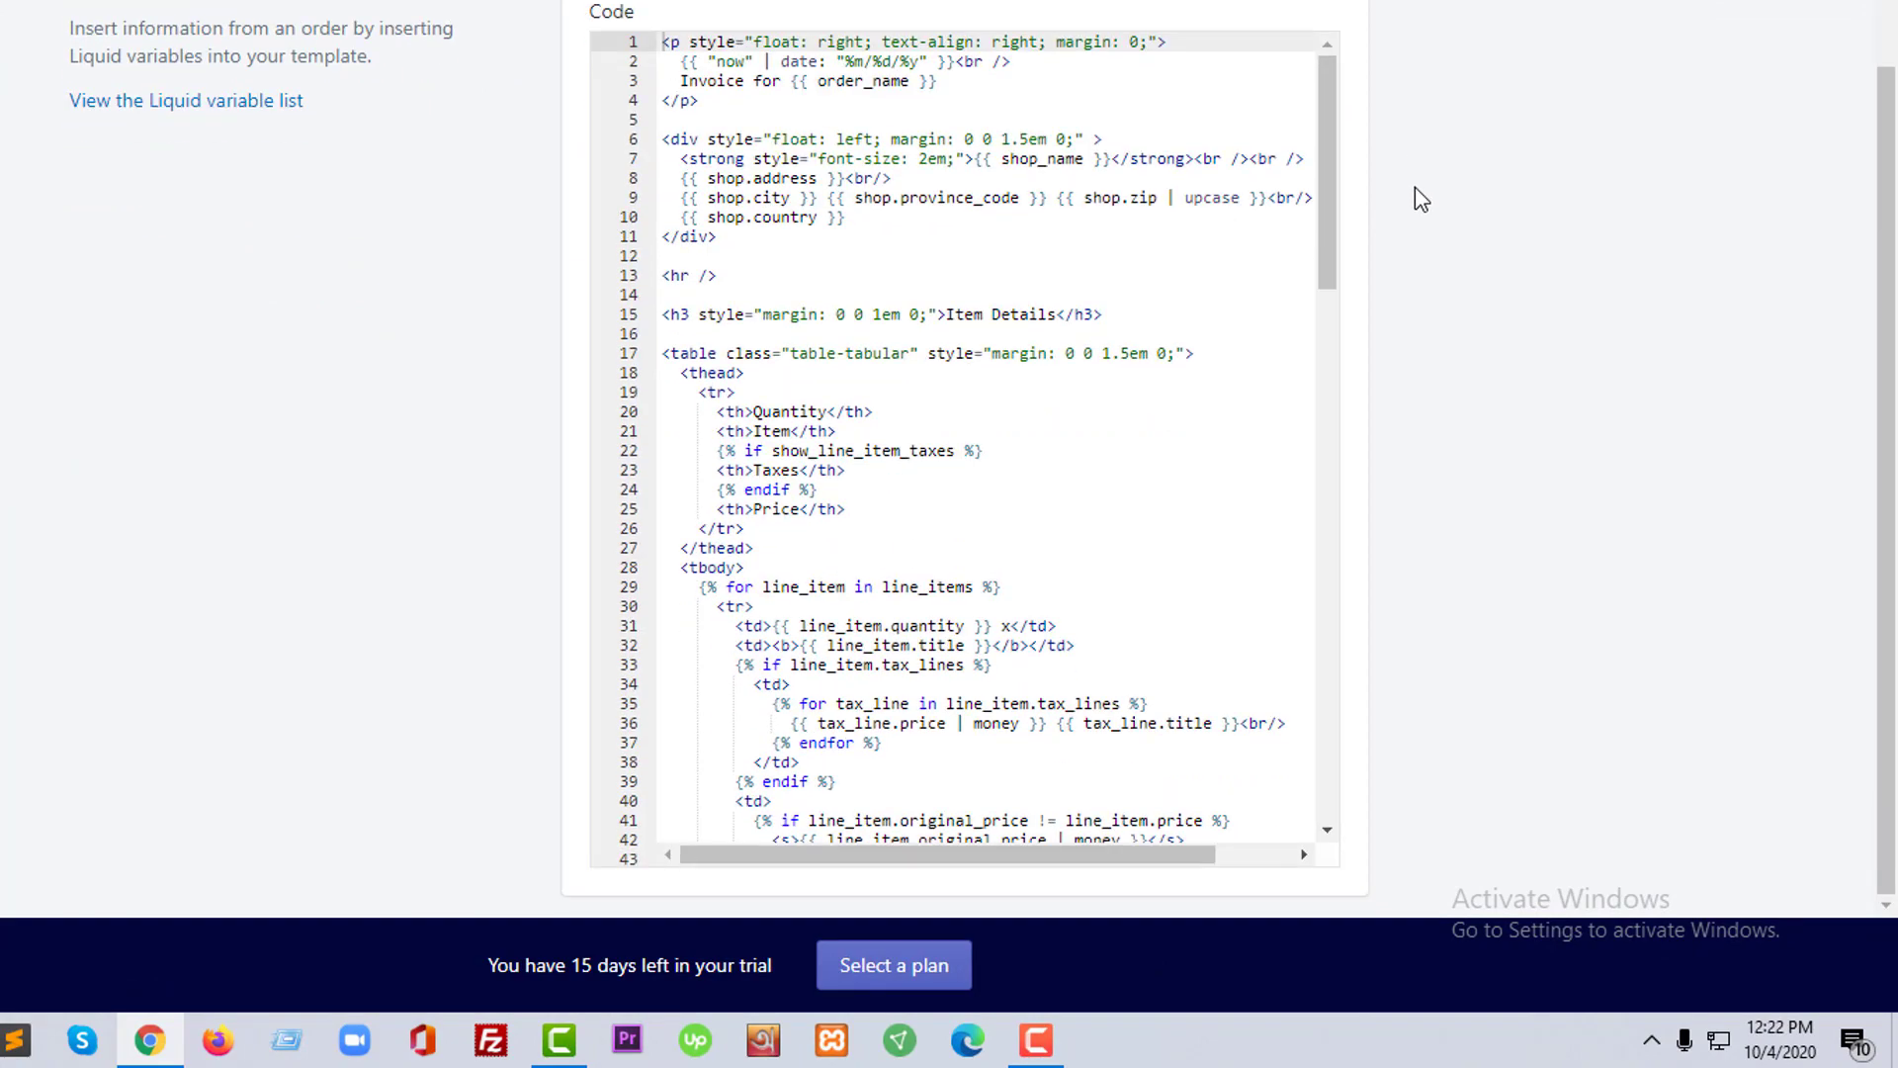
pyautogui.scroll(-6, 967, 297)
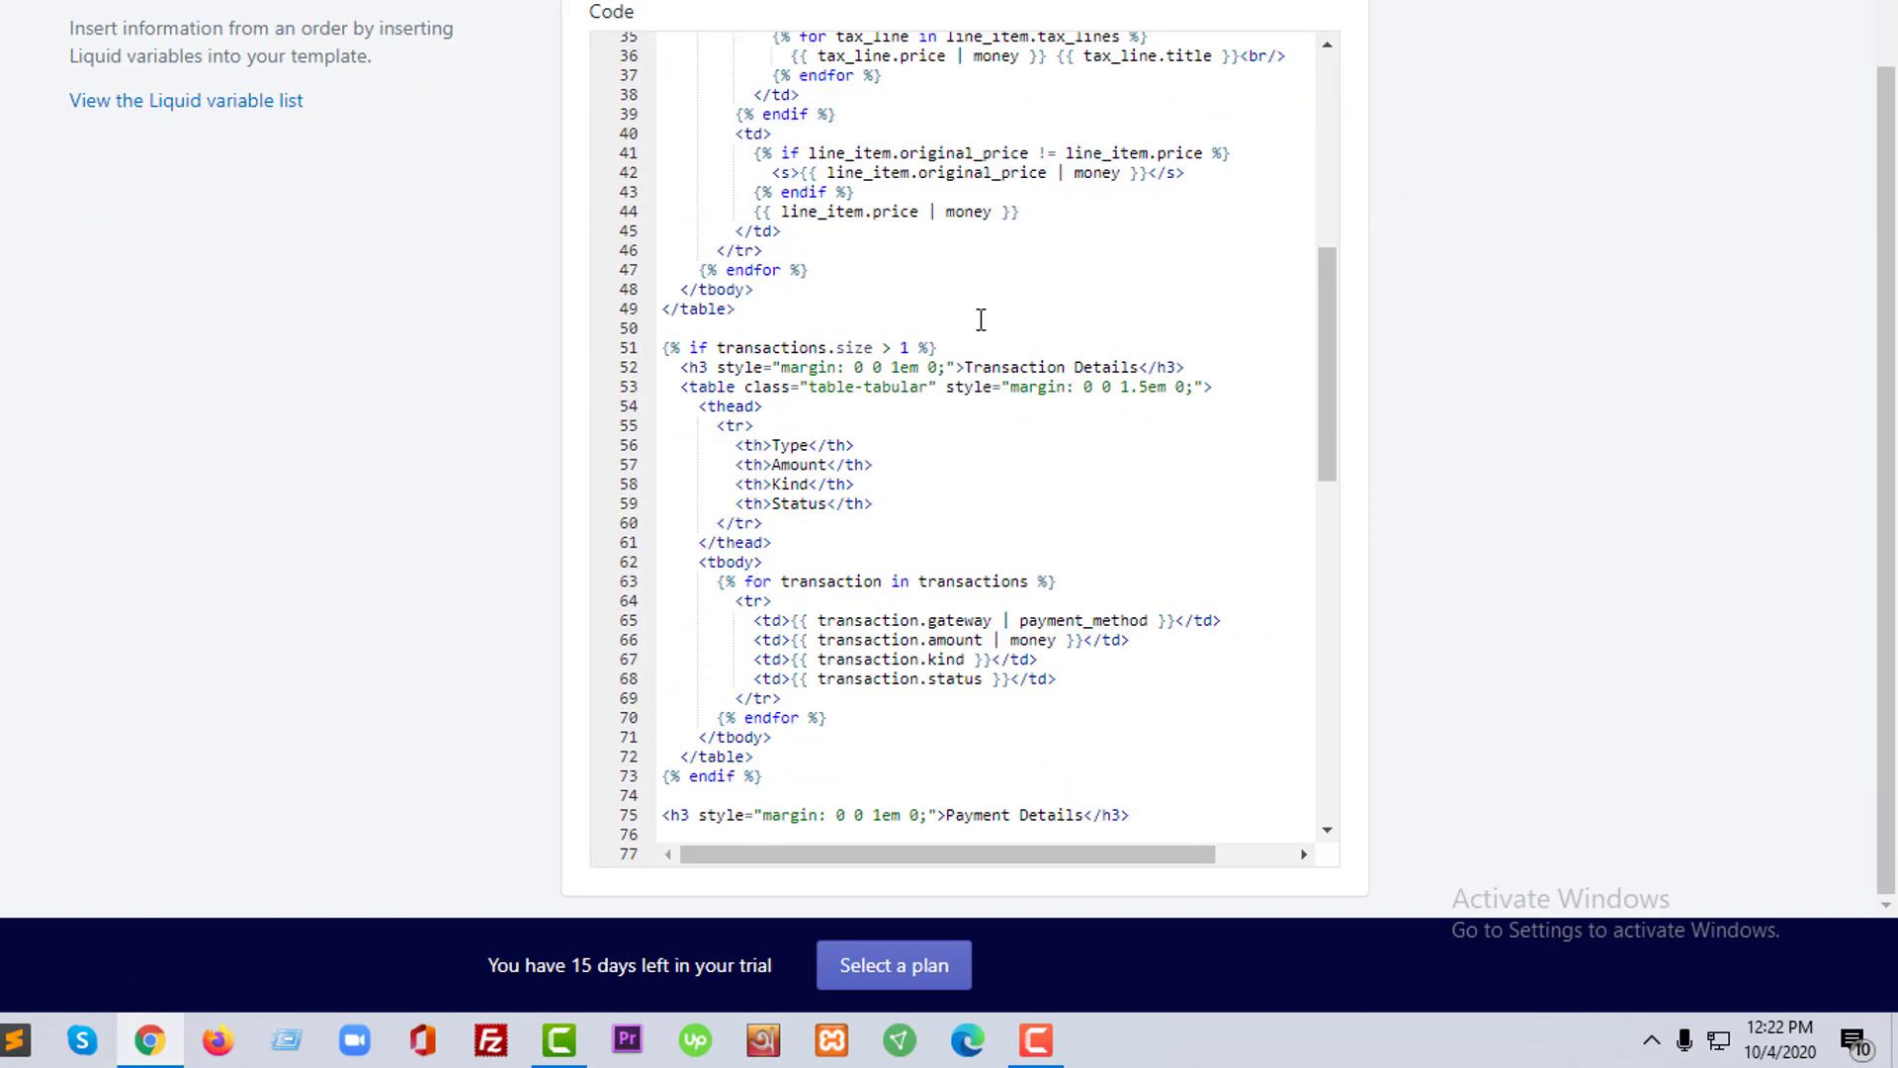
pyautogui.scroll(-10, 981, 320)
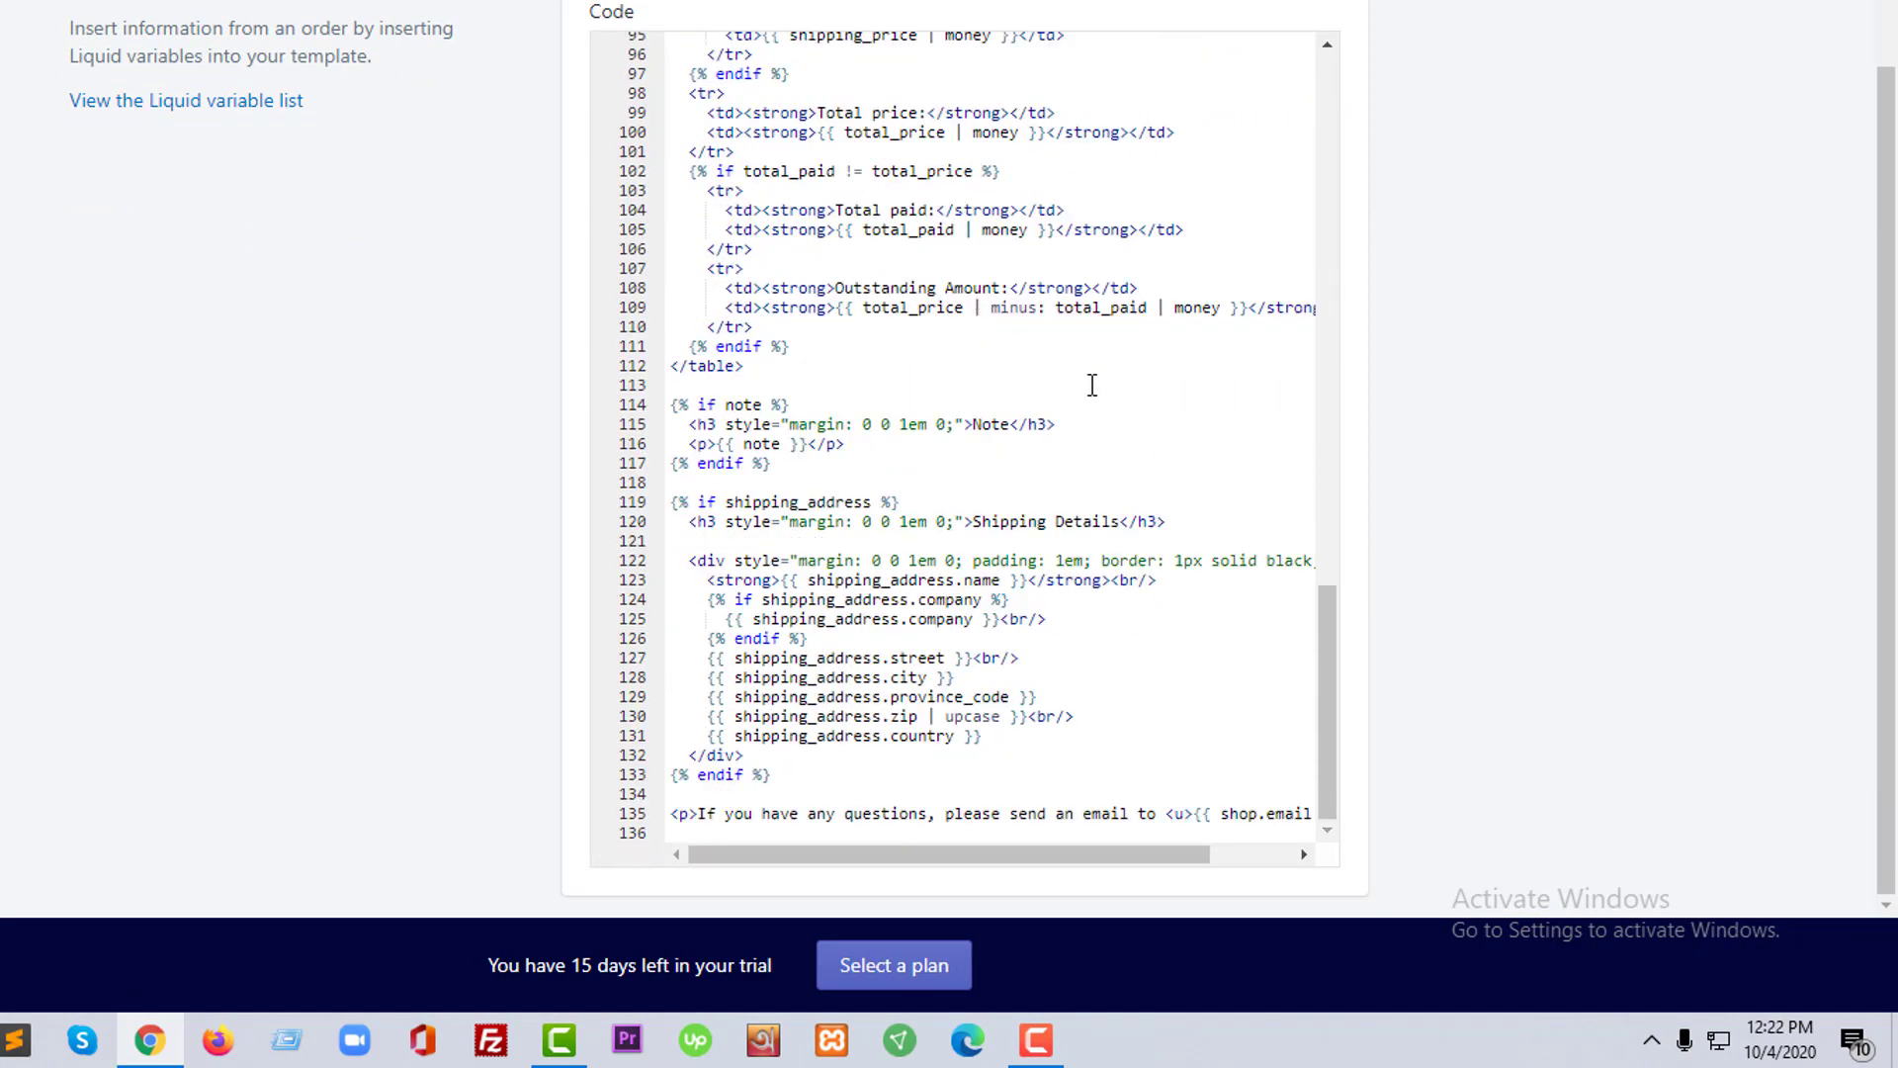
pyautogui.scroll(18, 1092, 385)
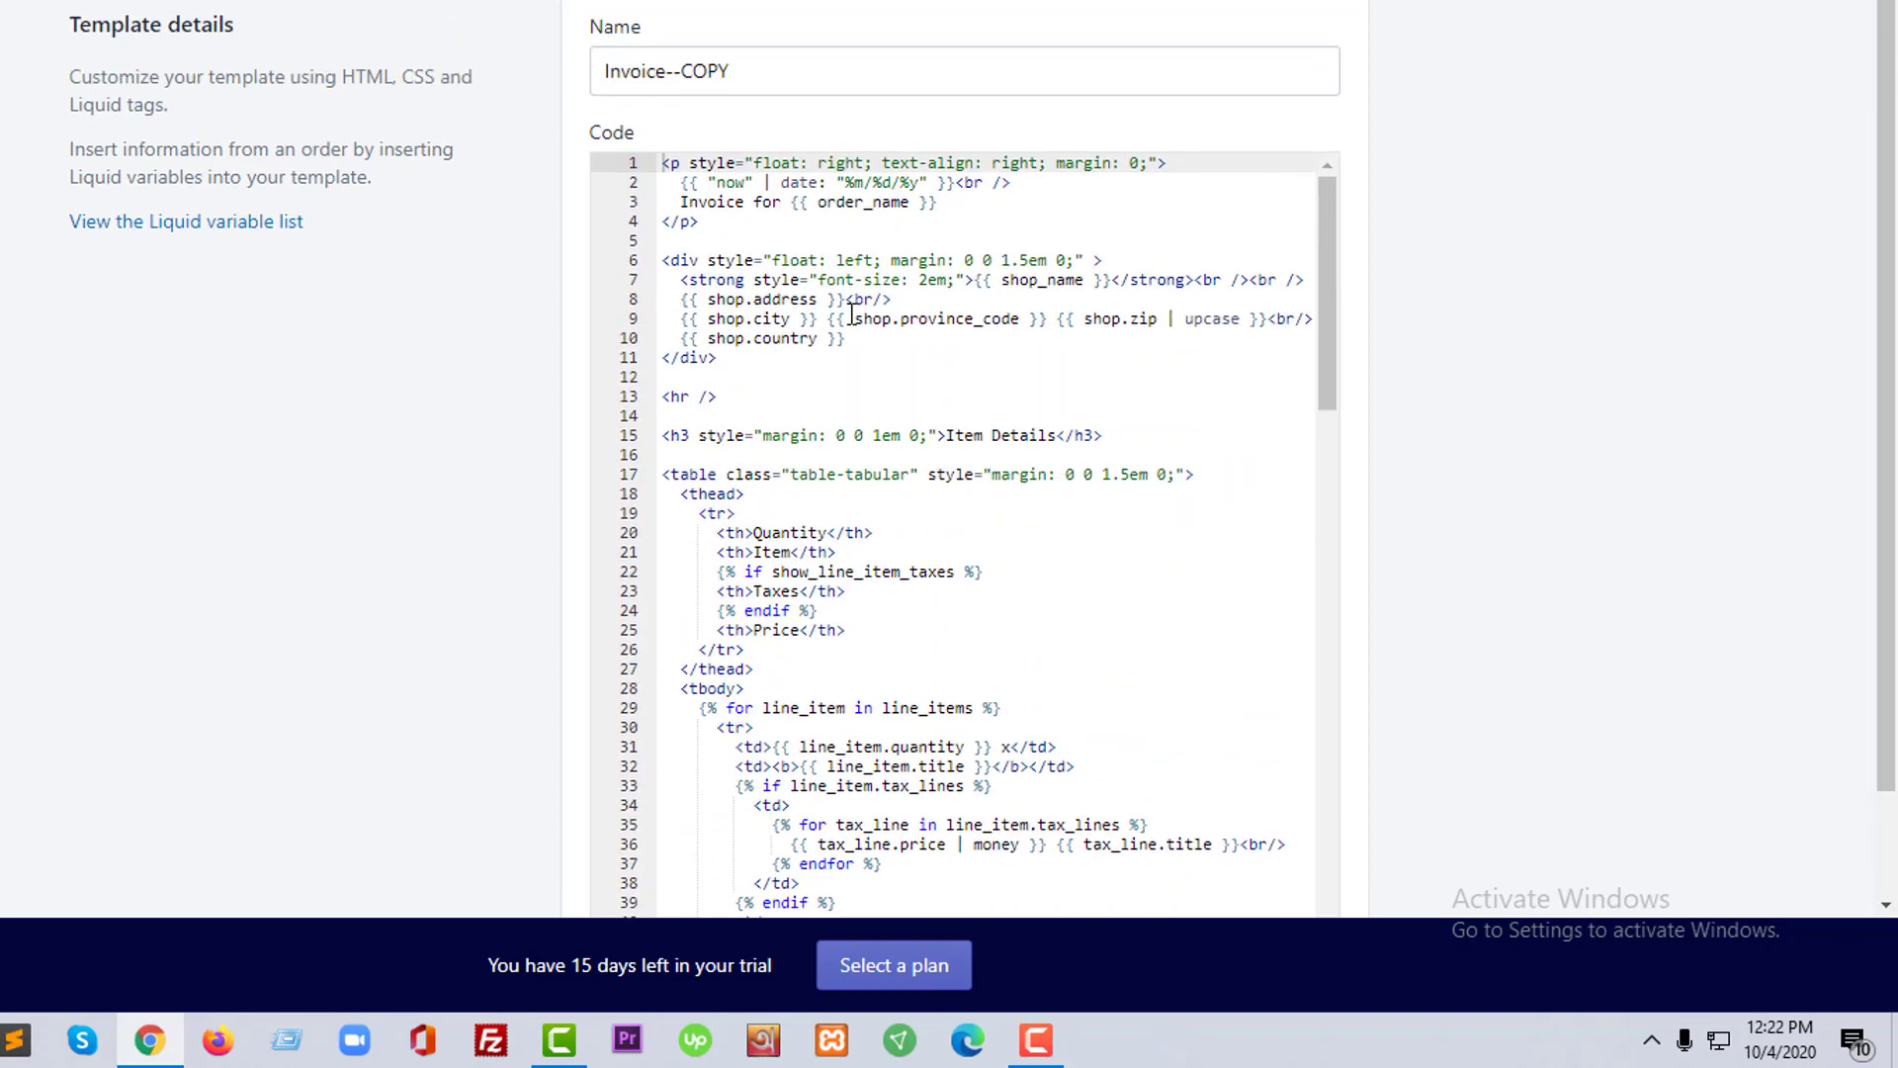